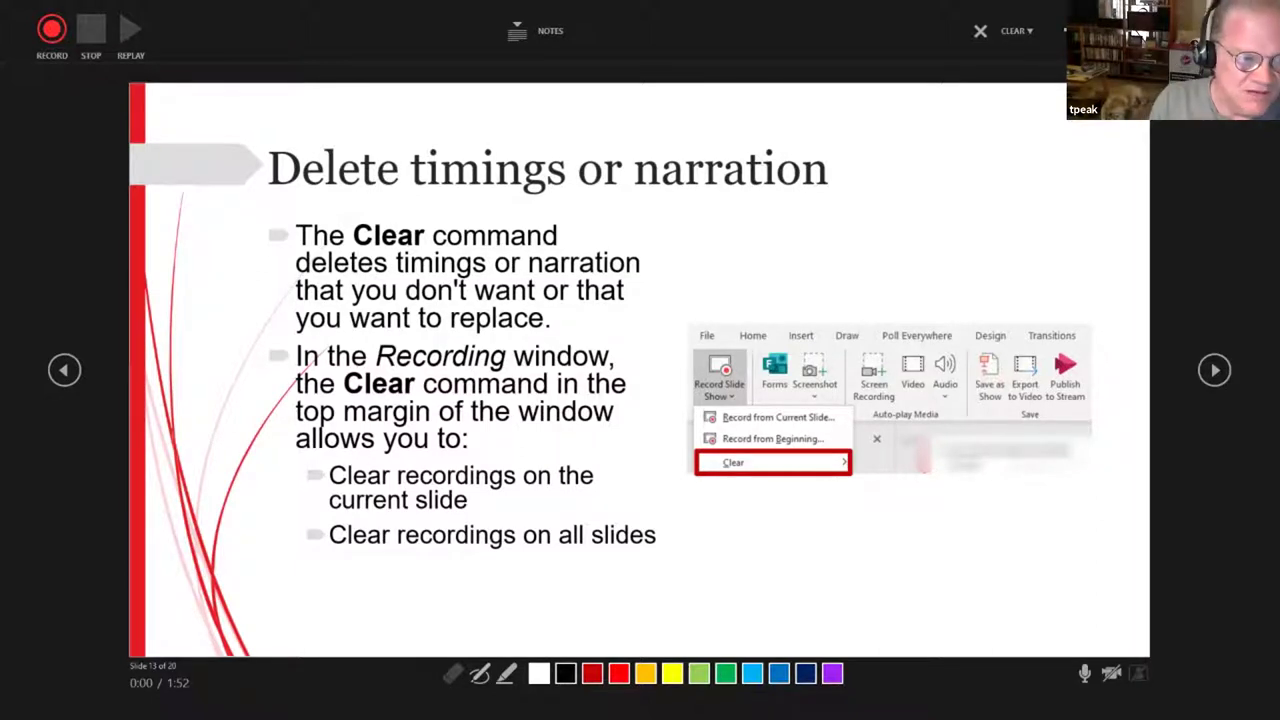
# - Go back to the "Starting your recording" slide in the recording window and replay its recording
pyautogui.click(64, 370)
pyautogui.click(64, 370)
pyautogui.click(64, 370)
pyautogui.click(64, 370)
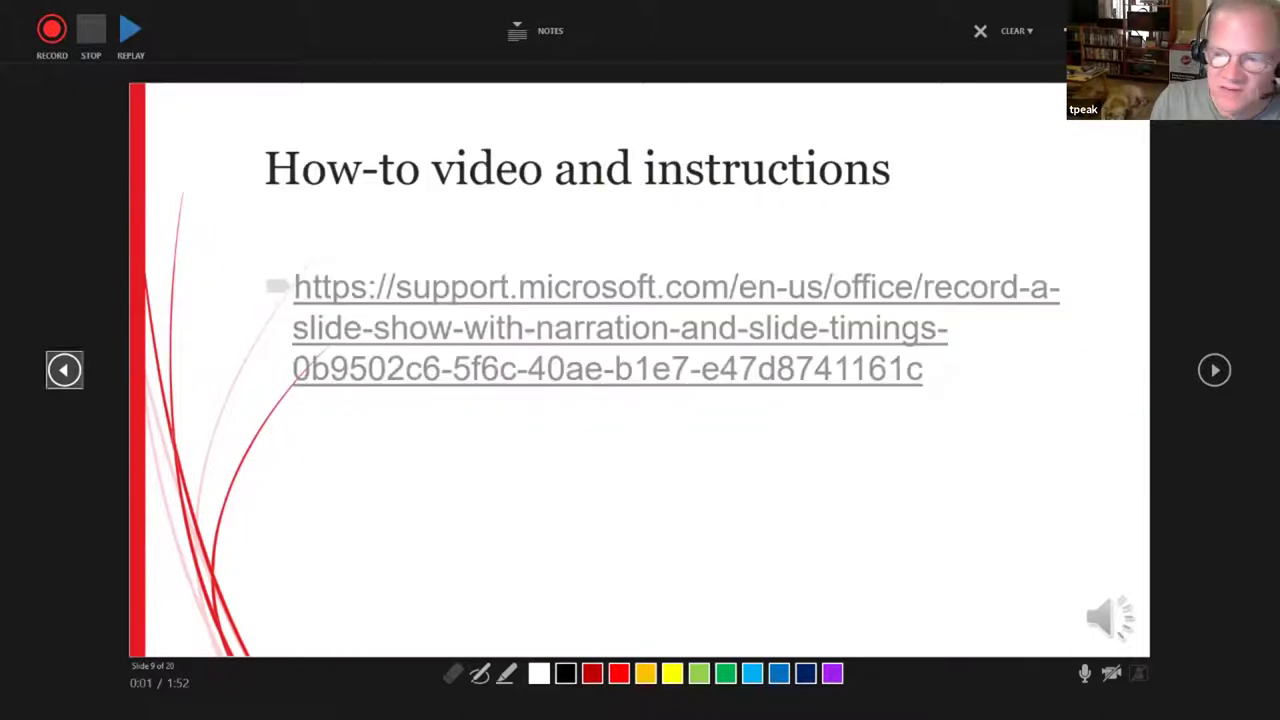
pyautogui.click(1214, 370)
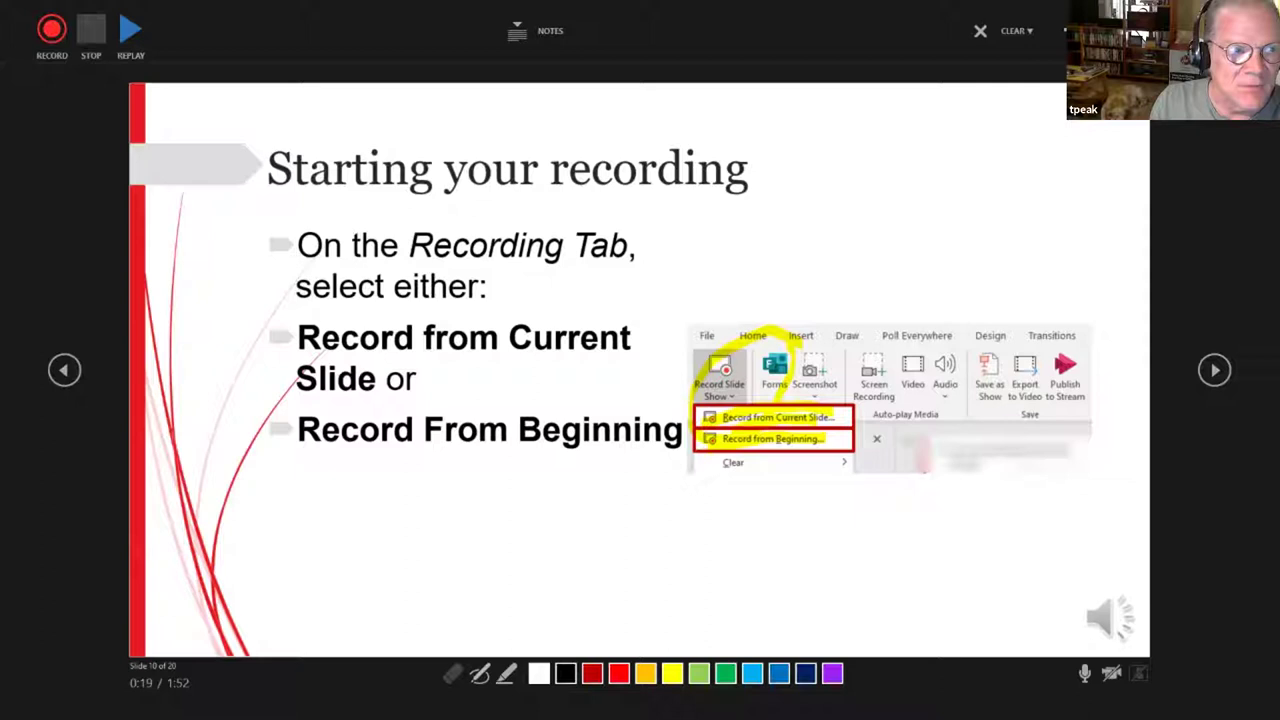
pyautogui.click(130, 30)
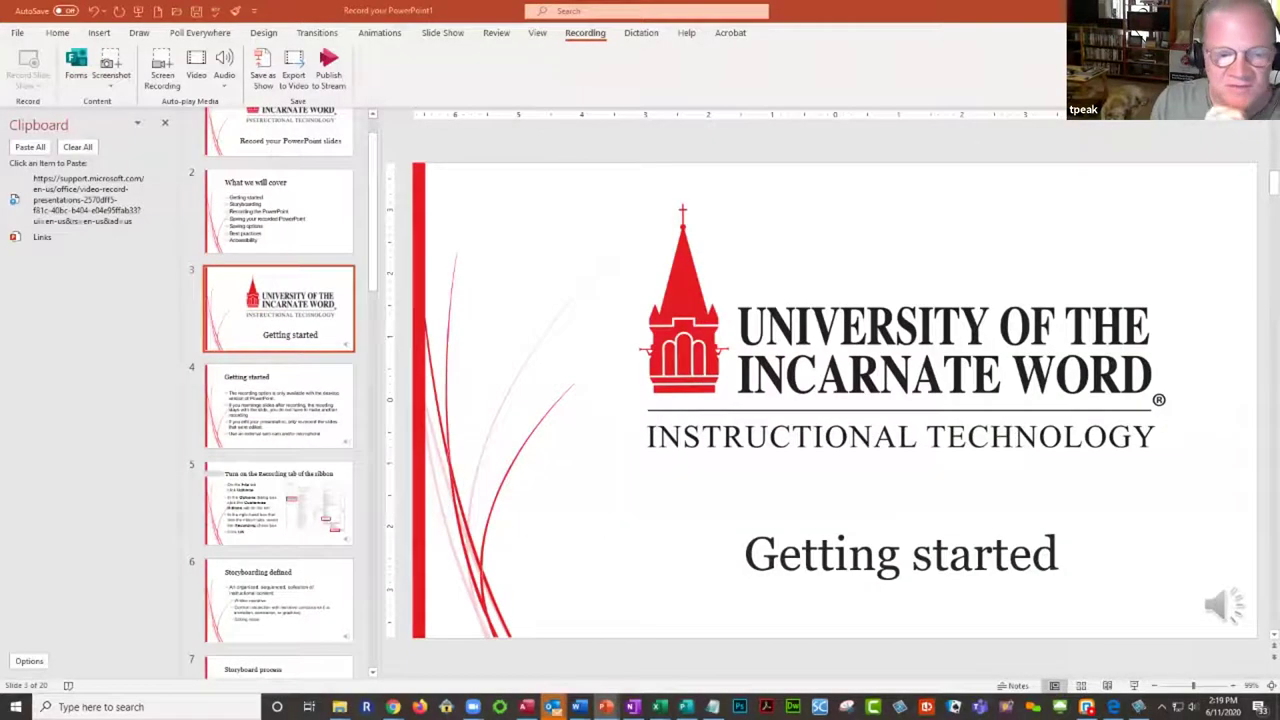
# - Delete the yellow highlighter ink from the screenshot on slide 10, "Starting your recording"
pyautogui.scroll(-6, 280, 395)
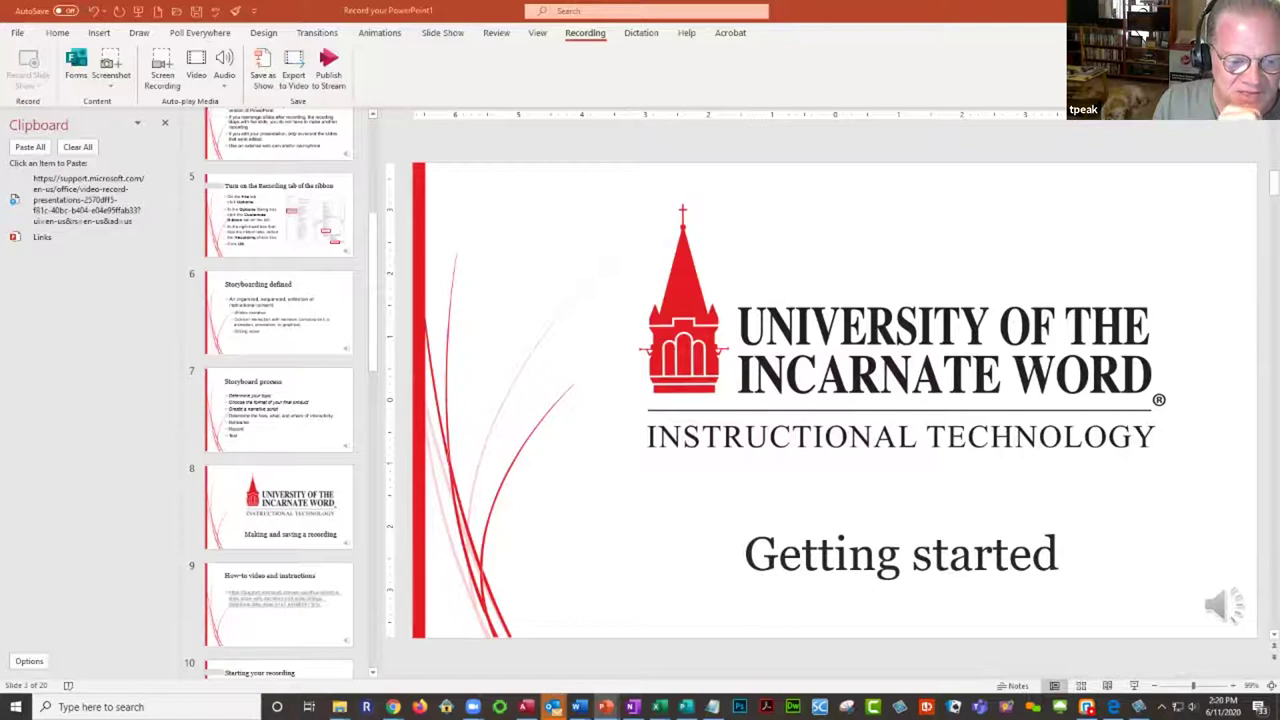
pyautogui.scroll(-6, 280, 395)
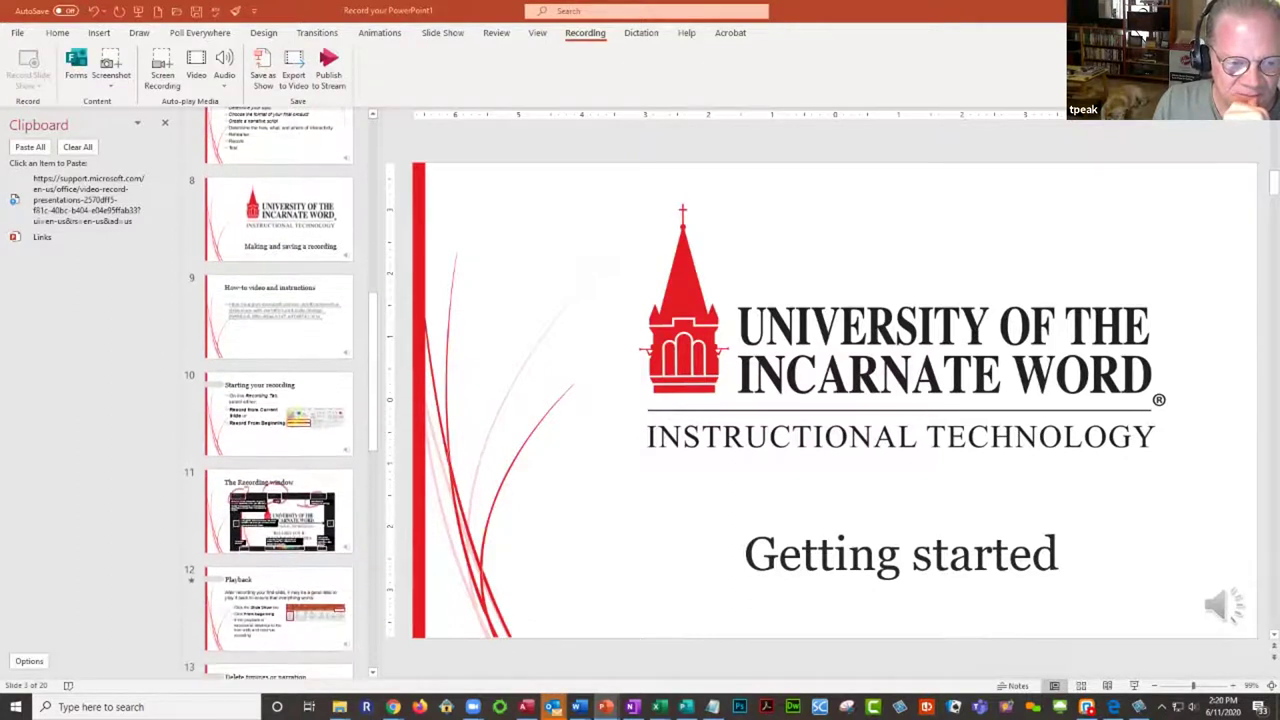
pyautogui.click(279, 413)
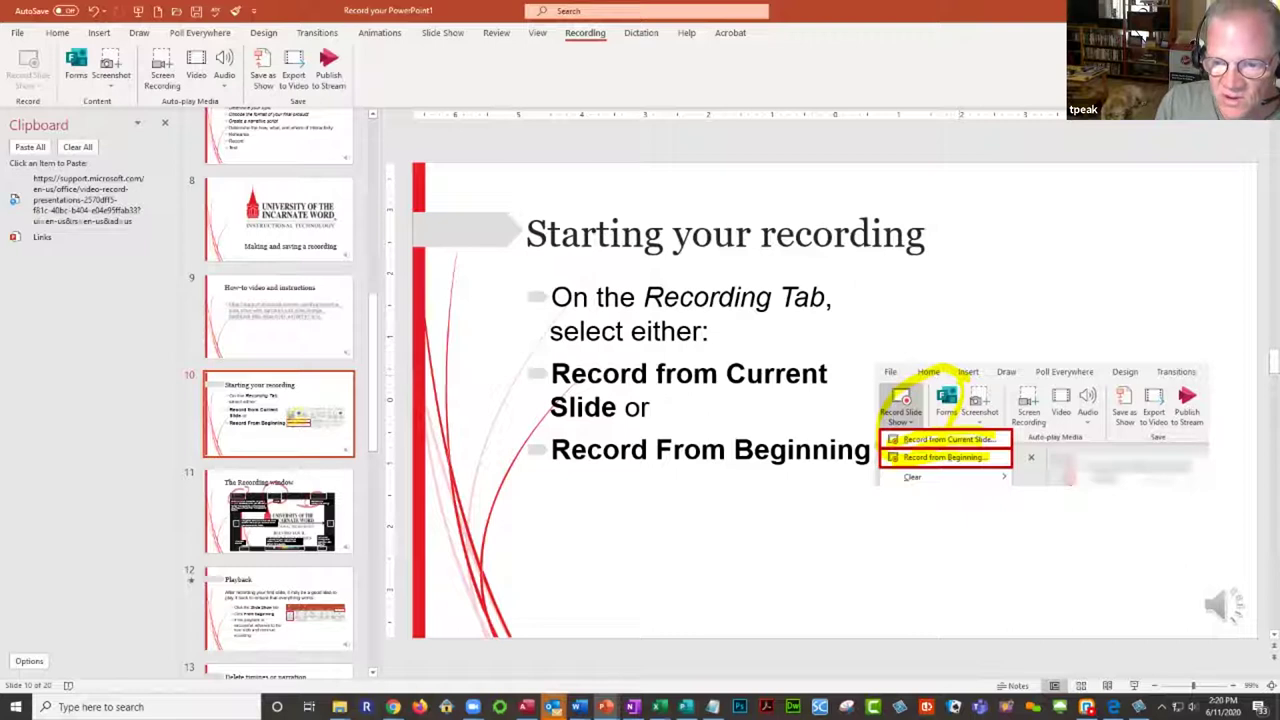
pyautogui.click(1014, 368)
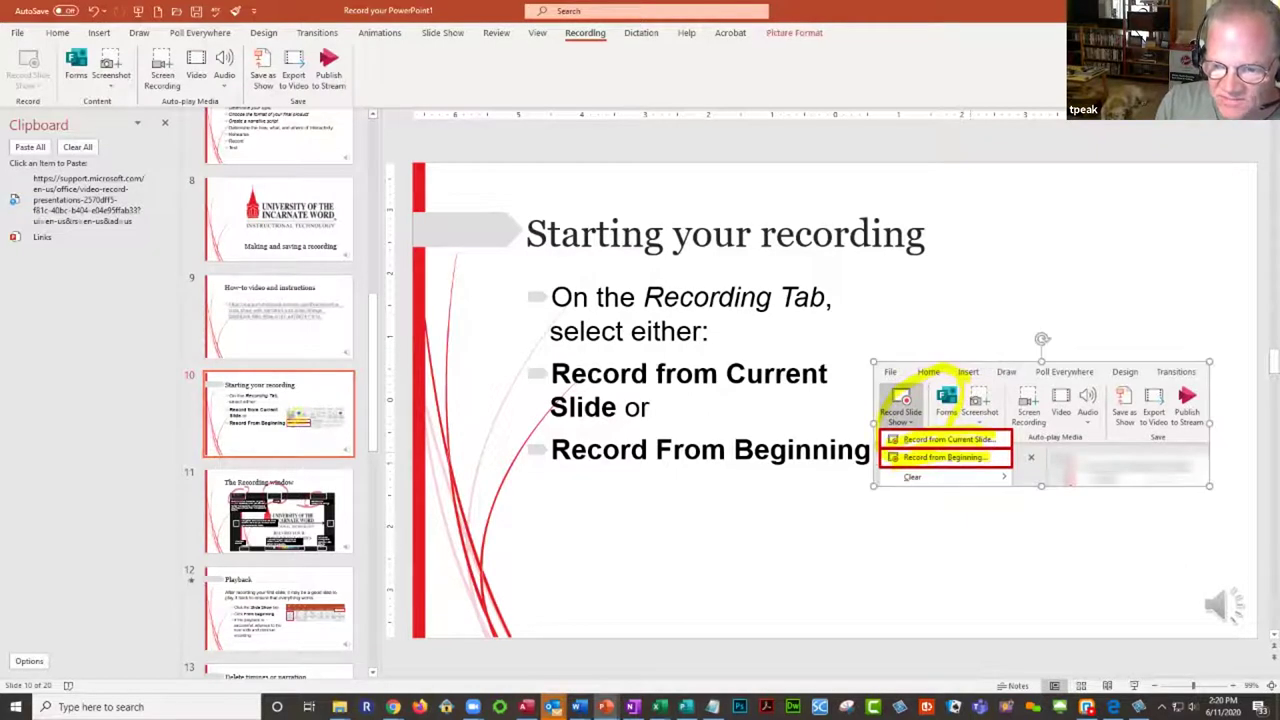
pyautogui.doubleClick(1015, 368)
pyautogui.press('Escape')
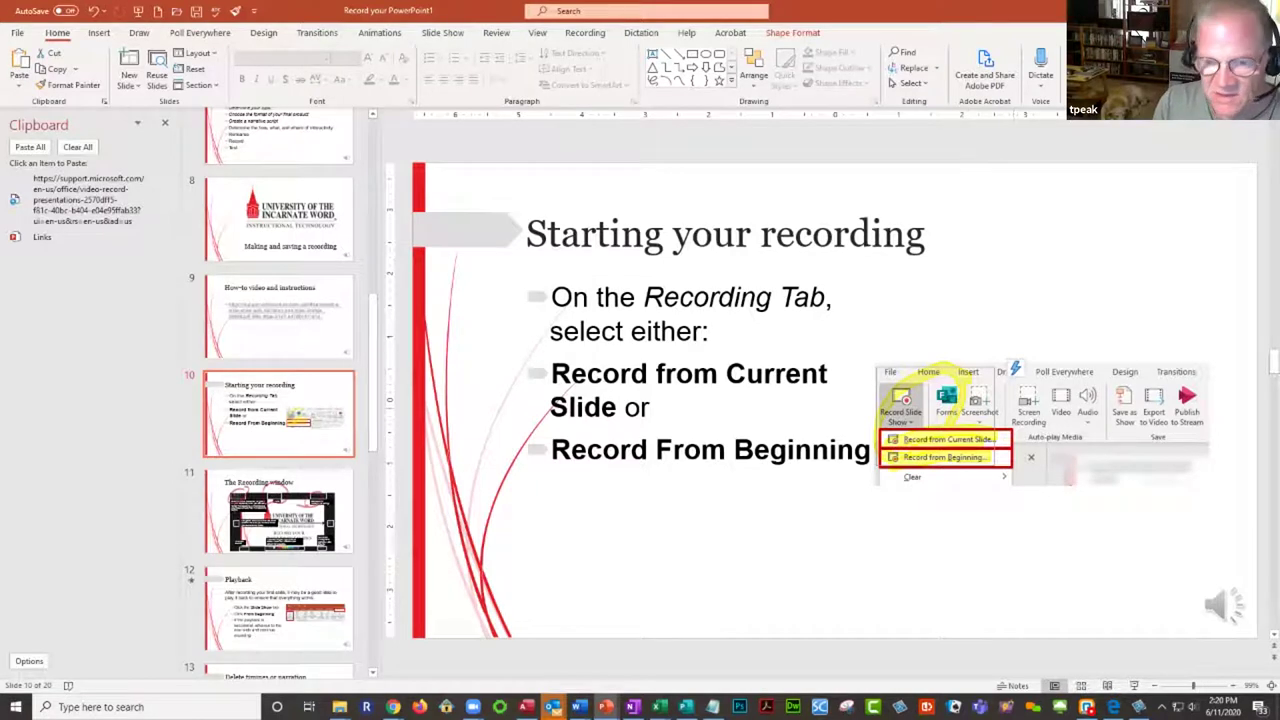
pyautogui.press('Delete')
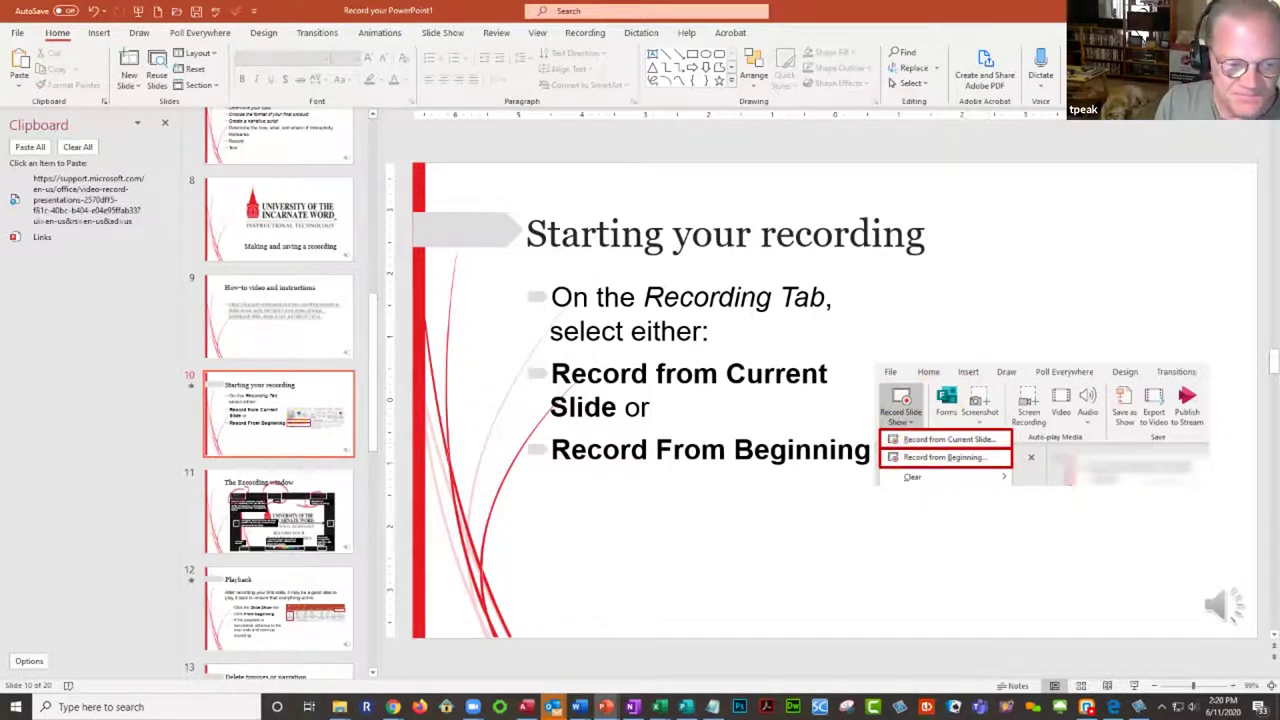
# - Delete the red pen ink drawn over slide 11, "The Recording window"
pyautogui.click(279, 510)
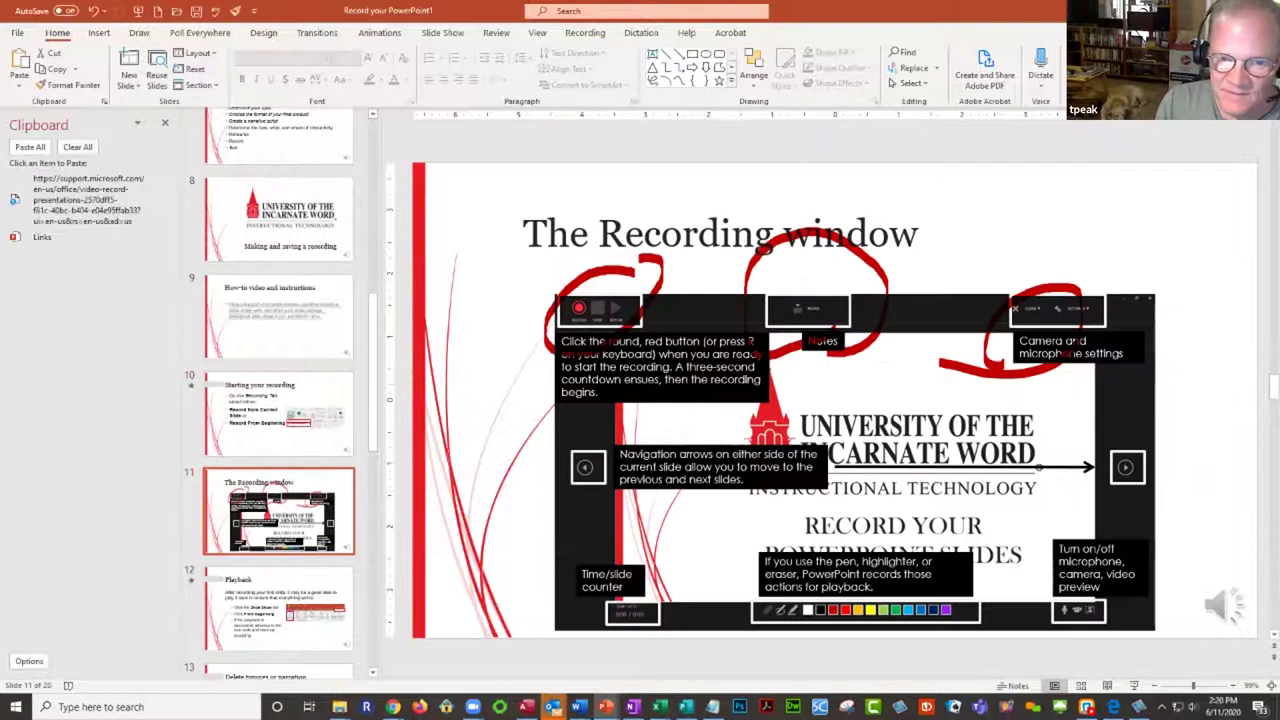
pyautogui.click(1015, 368)
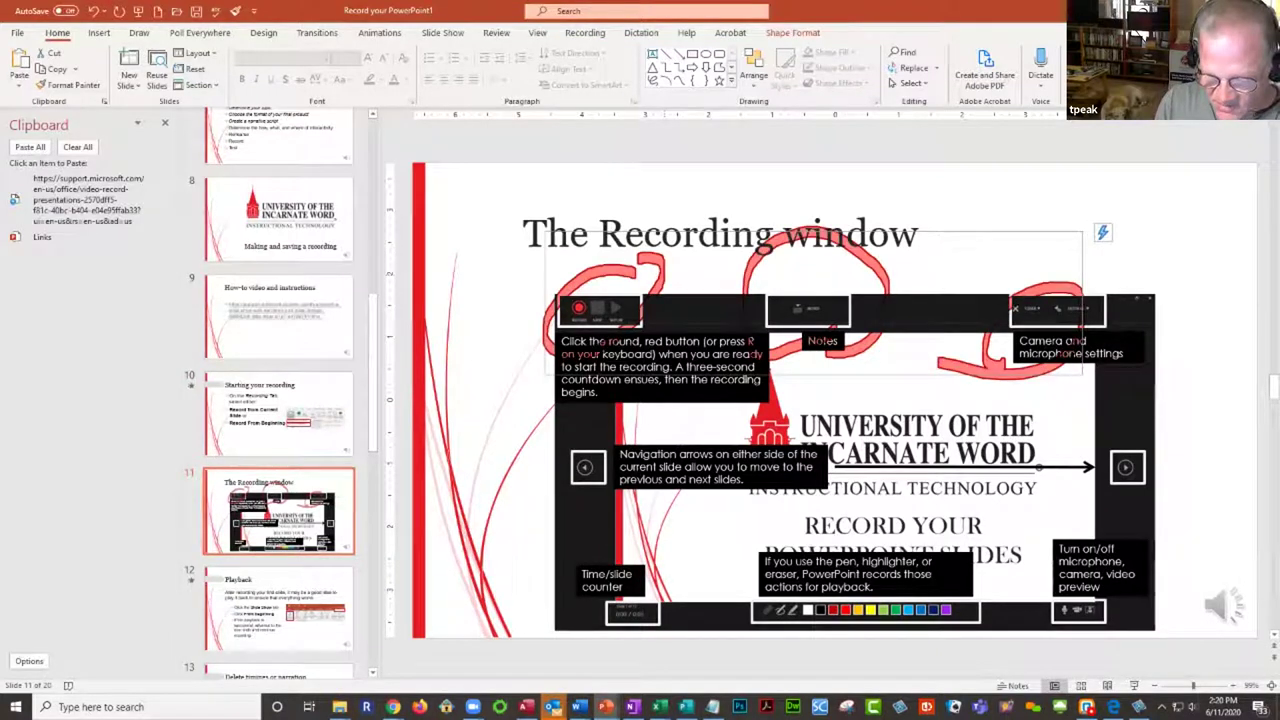
pyautogui.press('Delete')
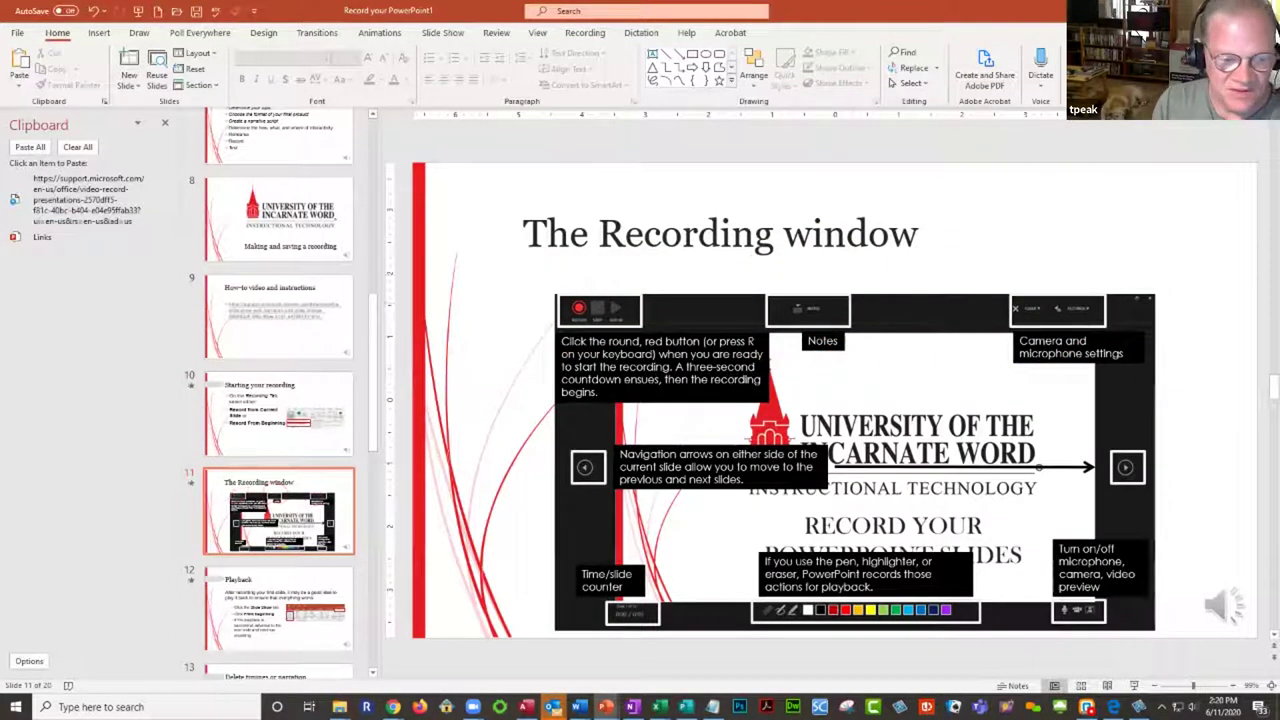
# - Review slides 12 and 13, "Playback" and "Delete timings or narration", along with the Recording commands
pyautogui.scroll(-4, 279, 415)
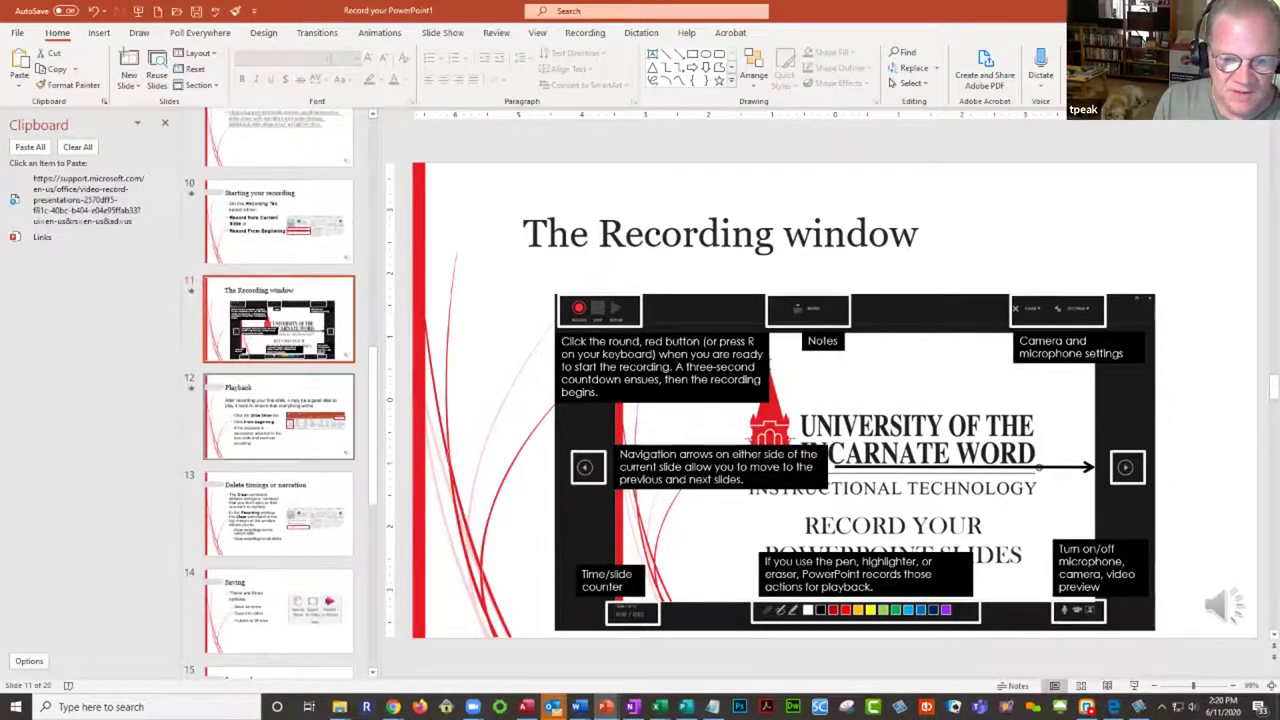
pyautogui.click(279, 415)
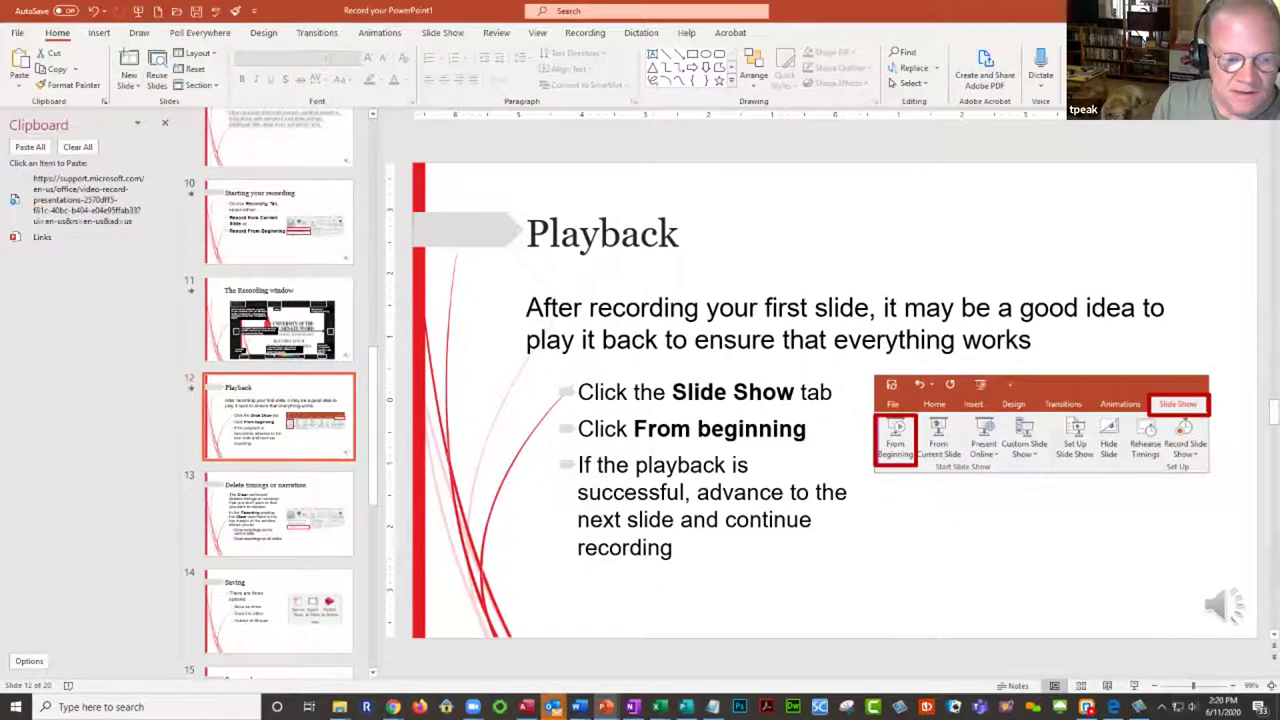
pyautogui.scroll(-1, 279, 415)
pyautogui.click(279, 465)
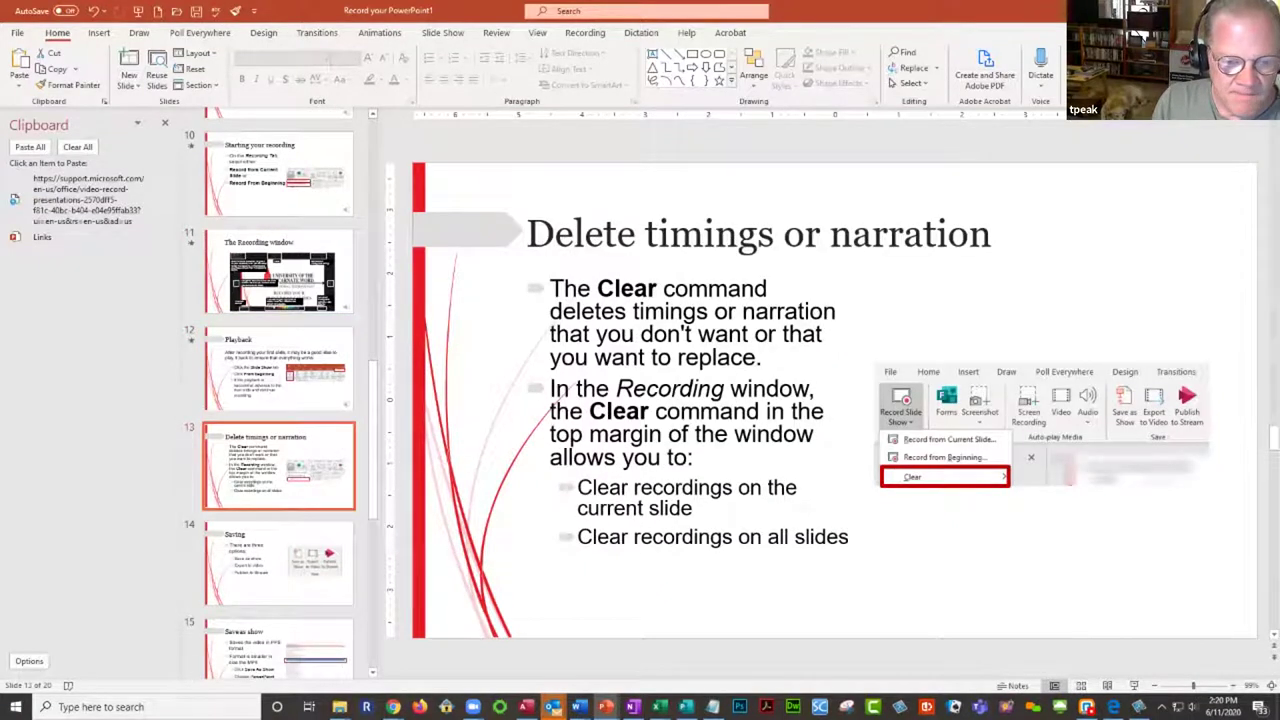
pyautogui.scroll(-2, 279, 400)
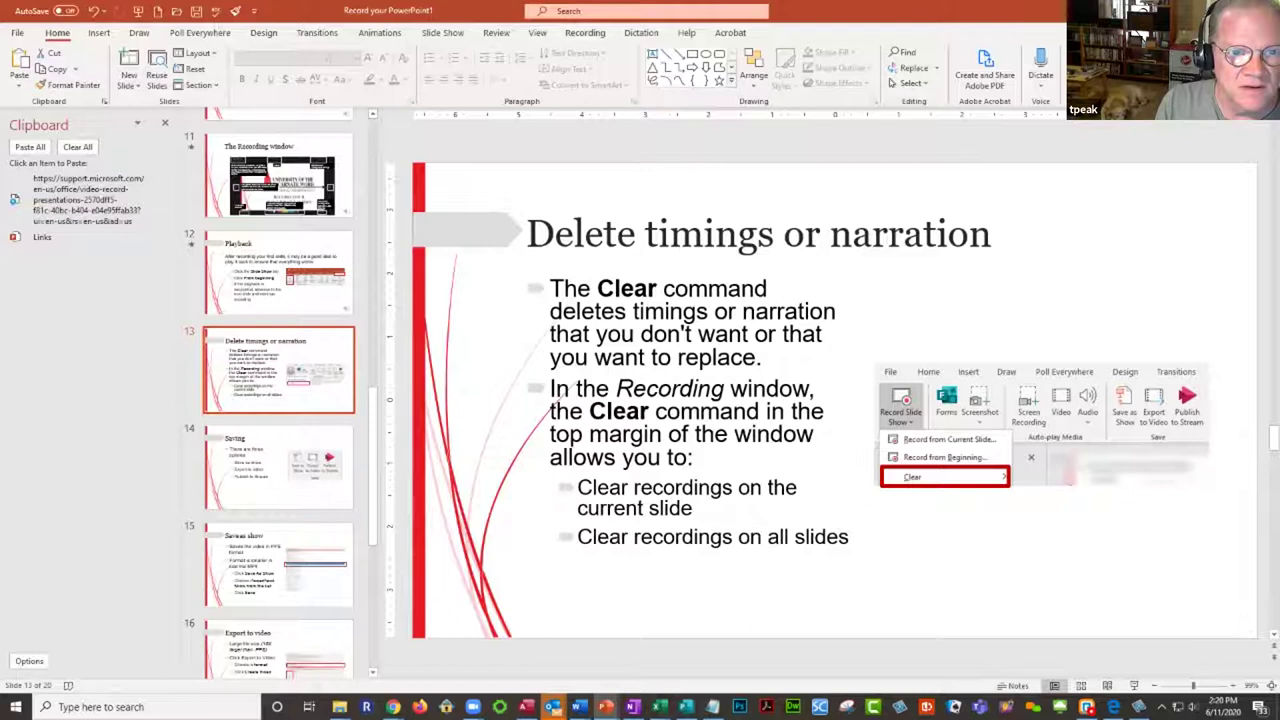
pyautogui.click(585, 32)
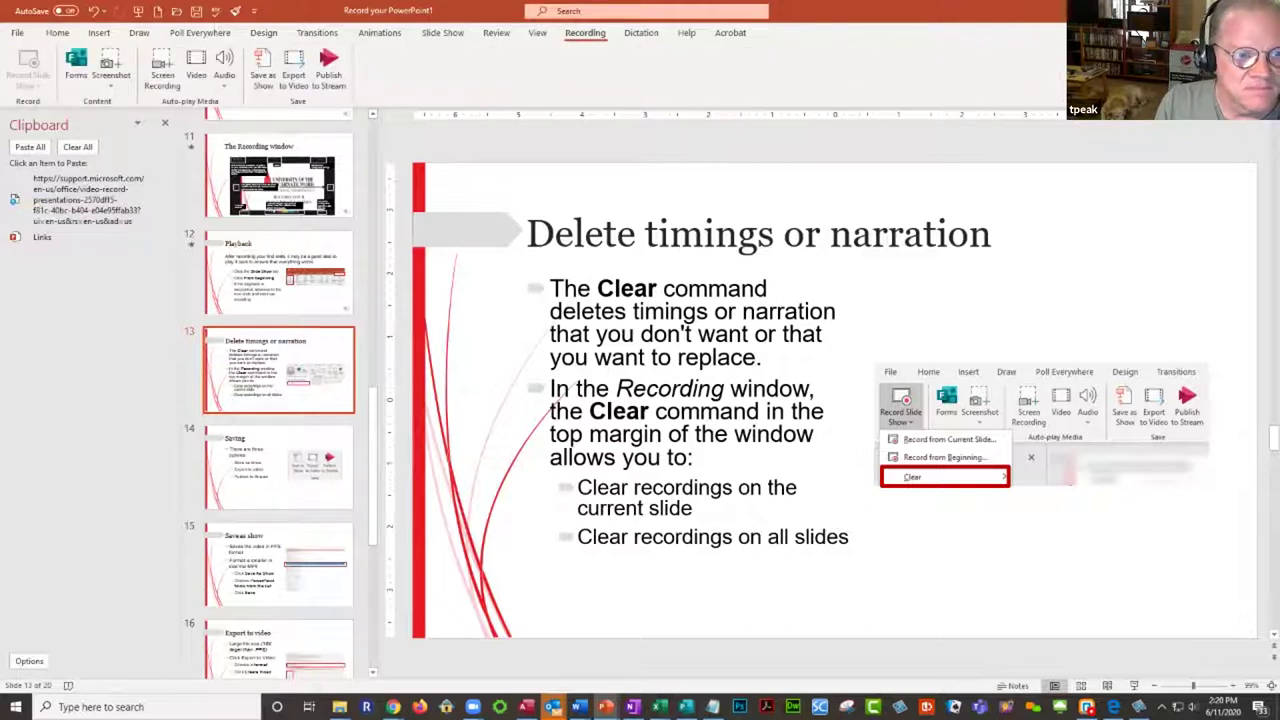
pyautogui.click(278, 272)
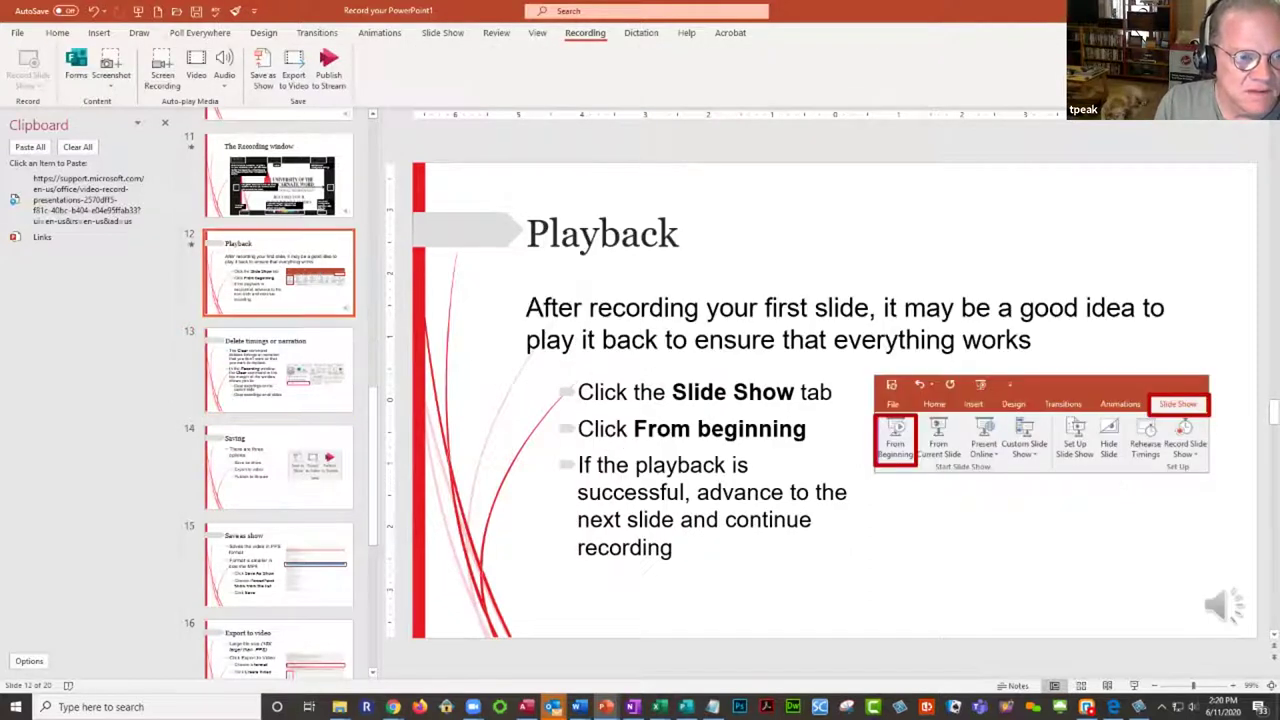
pyautogui.click(278, 369)
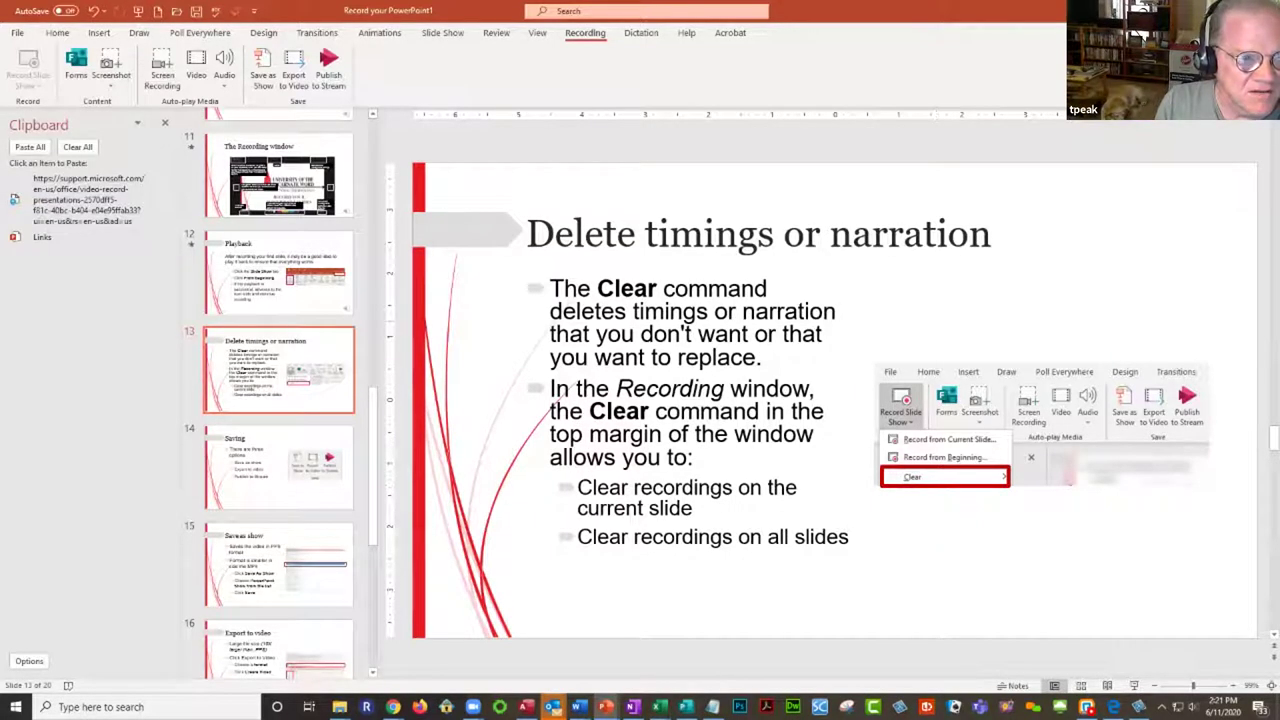
pyautogui.scroll(1, 279, 395)
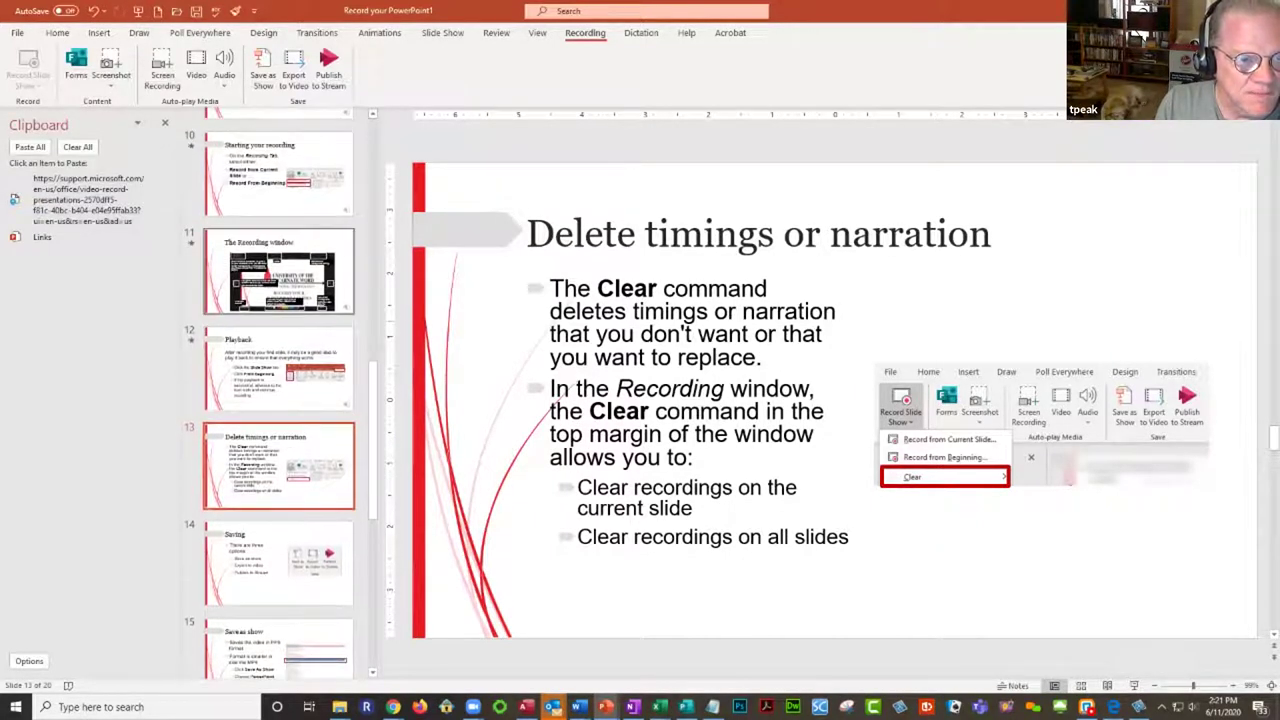
pyautogui.scroll(-1, 279, 395)
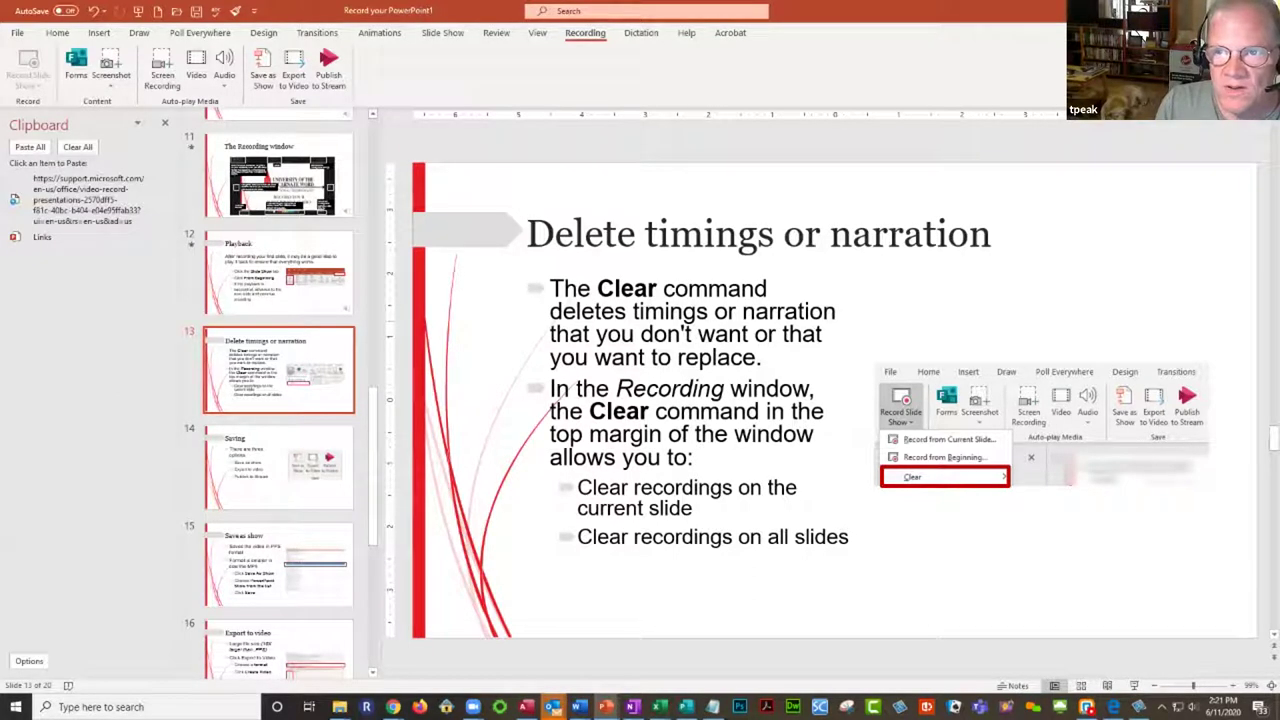
pyautogui.hotkey('alt', 'Tab')
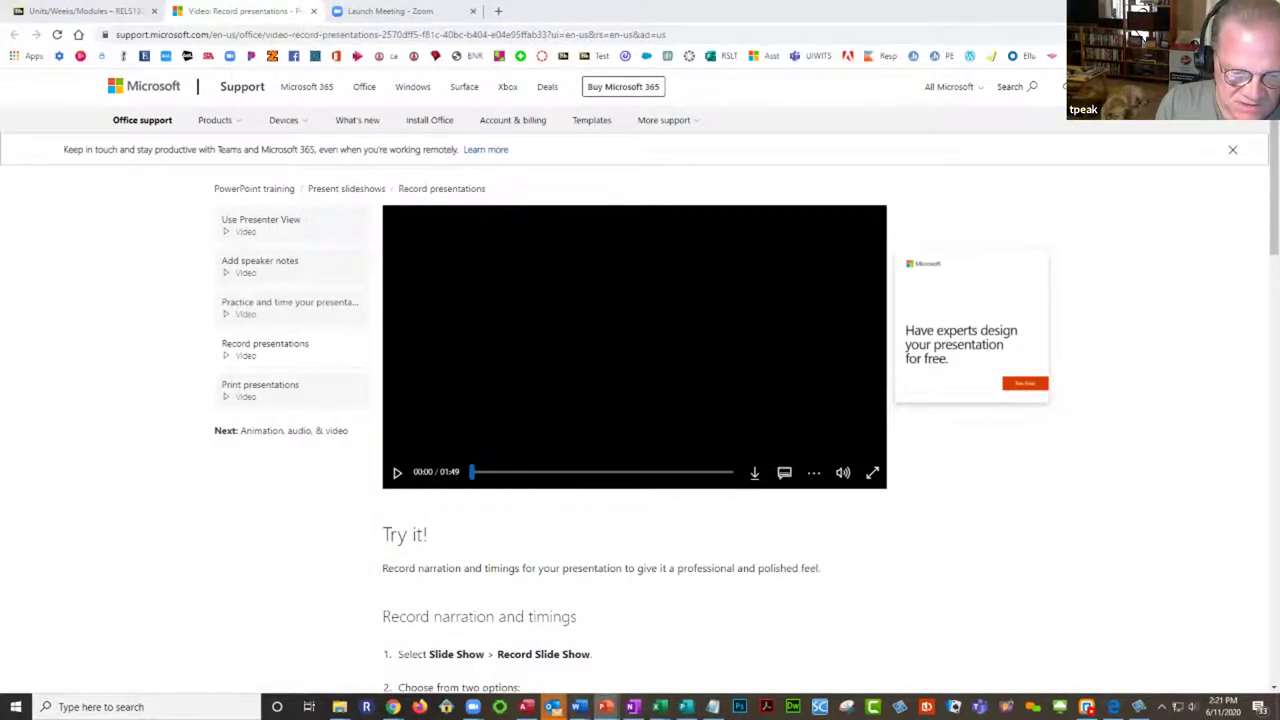
pyautogui.moveTo(605, 707)
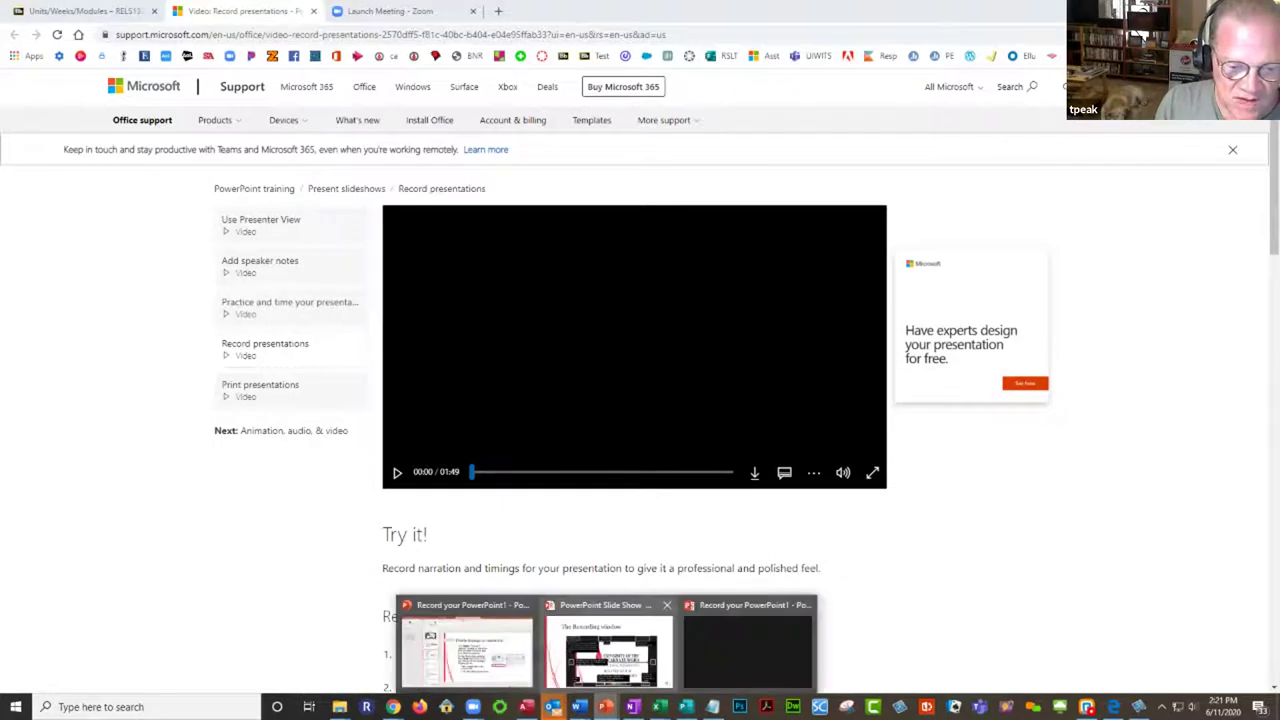
pyautogui.click(466, 650)
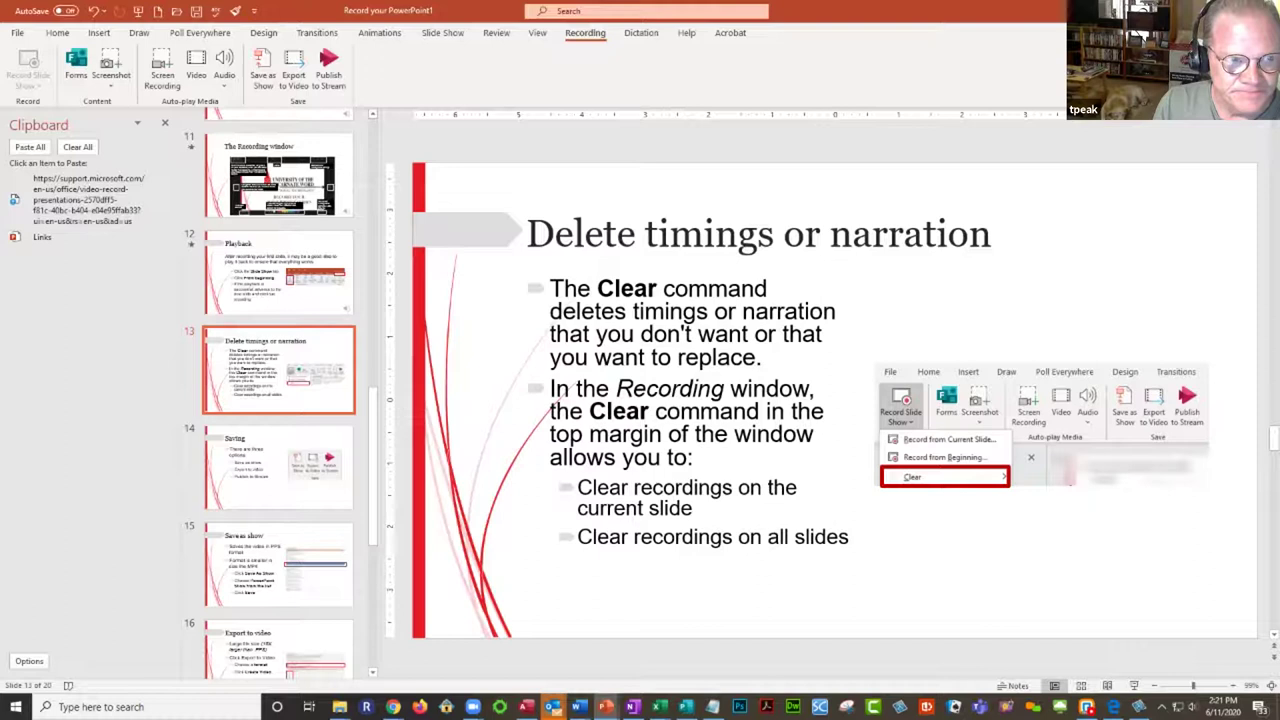
# - From the "Saving" slide, save the presentation to the Desktop as a PowerPoint Show named "Record your PowerPoint1"
pyautogui.click(278, 467)
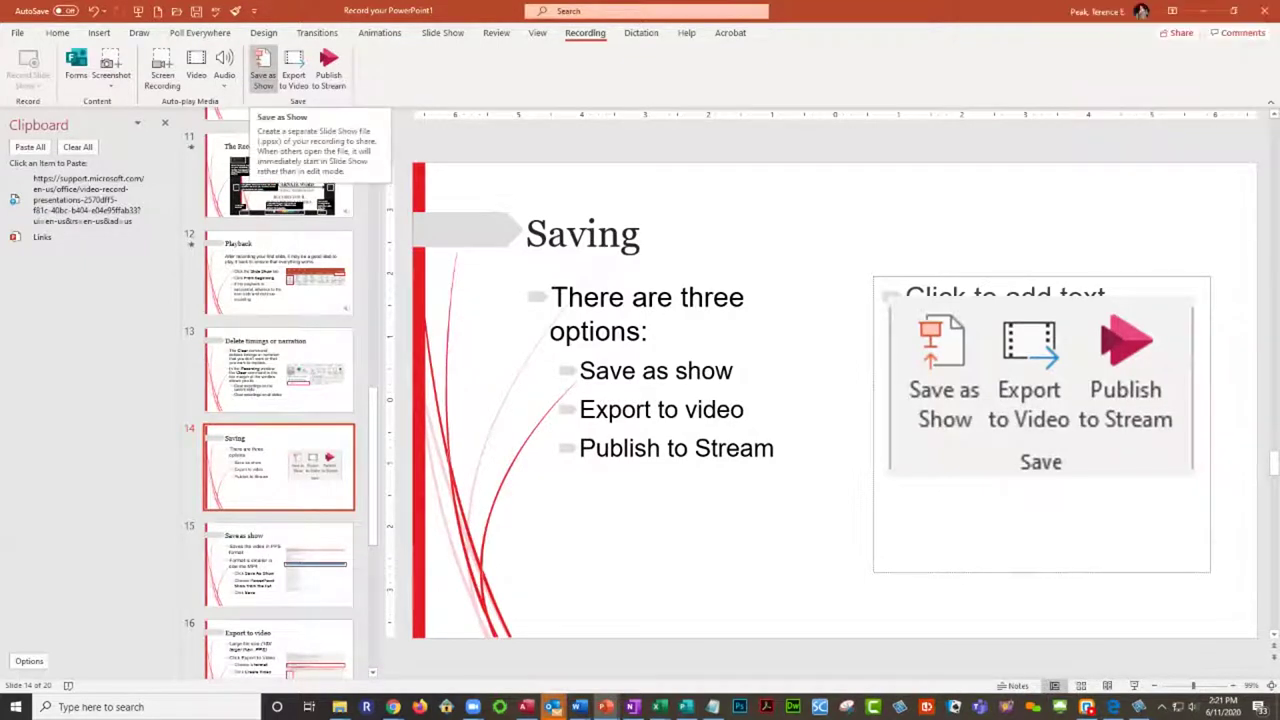
pyautogui.click(262, 70)
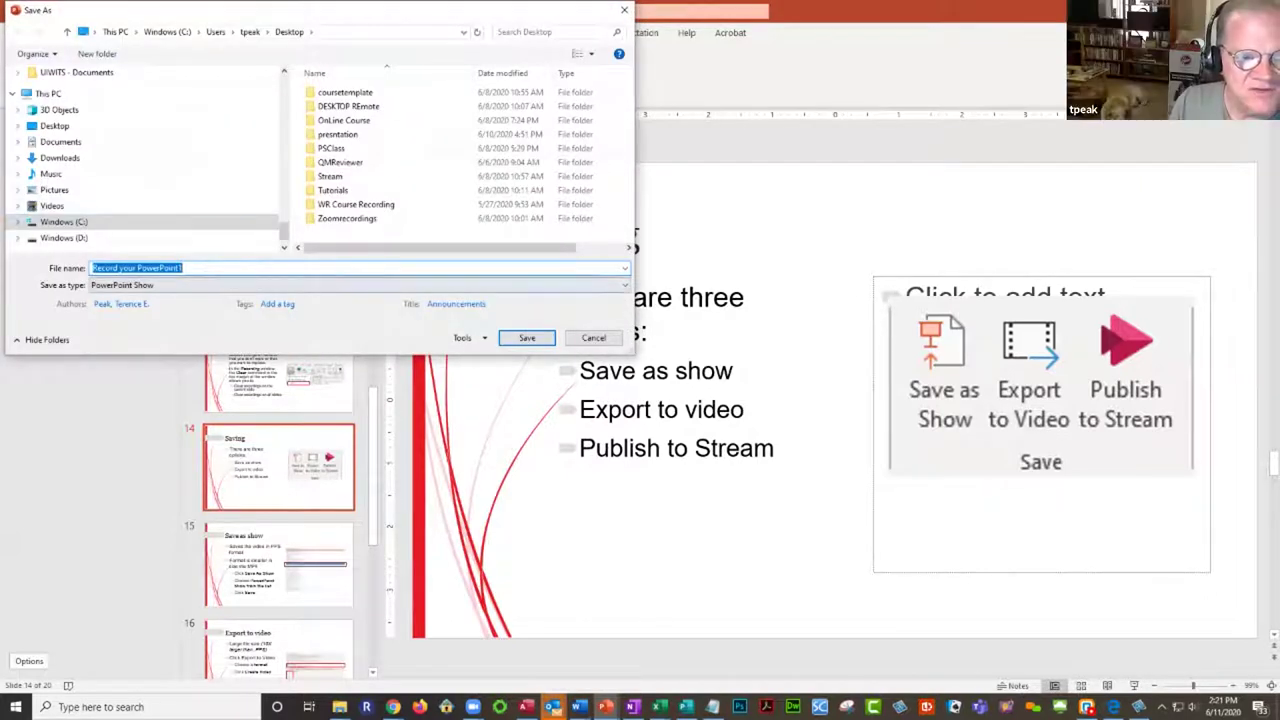
pyautogui.moveTo(440, 247)
pyautogui.mouseDown()
pyautogui.moveTo(488, 247)
pyautogui.moveTo(440, 247)
pyautogui.mouseUp()
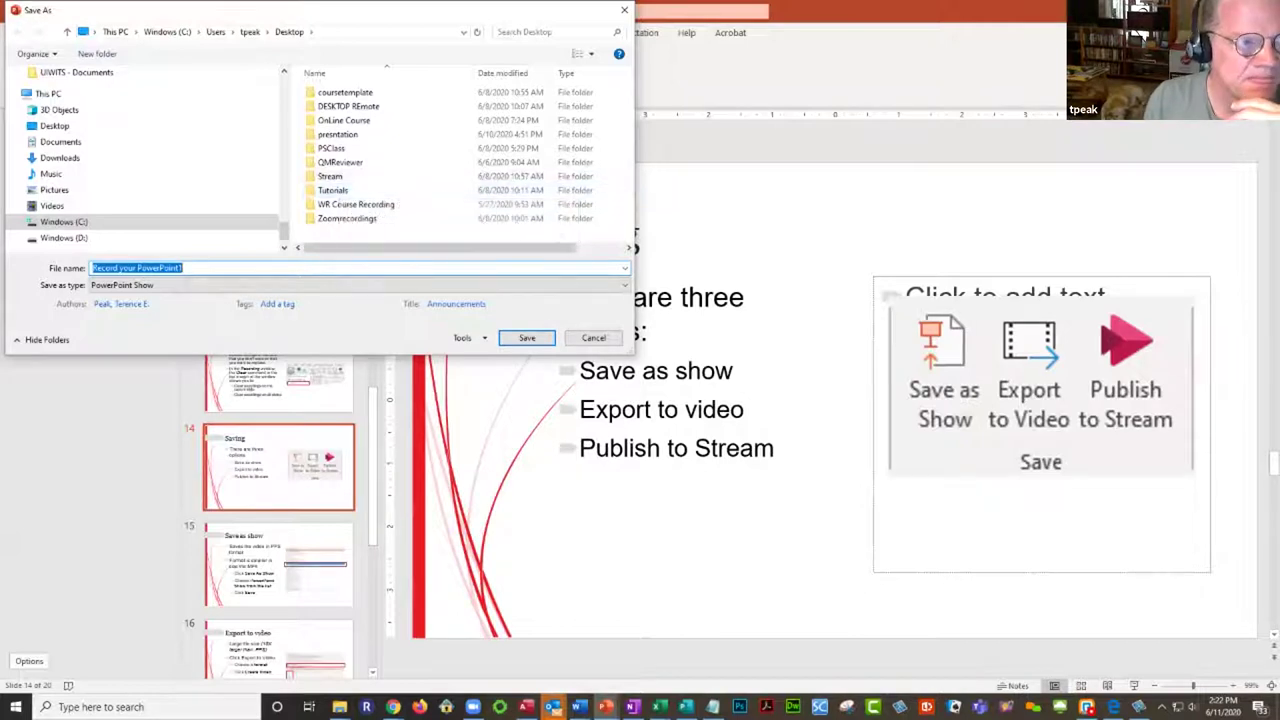
pyautogui.click(54, 126)
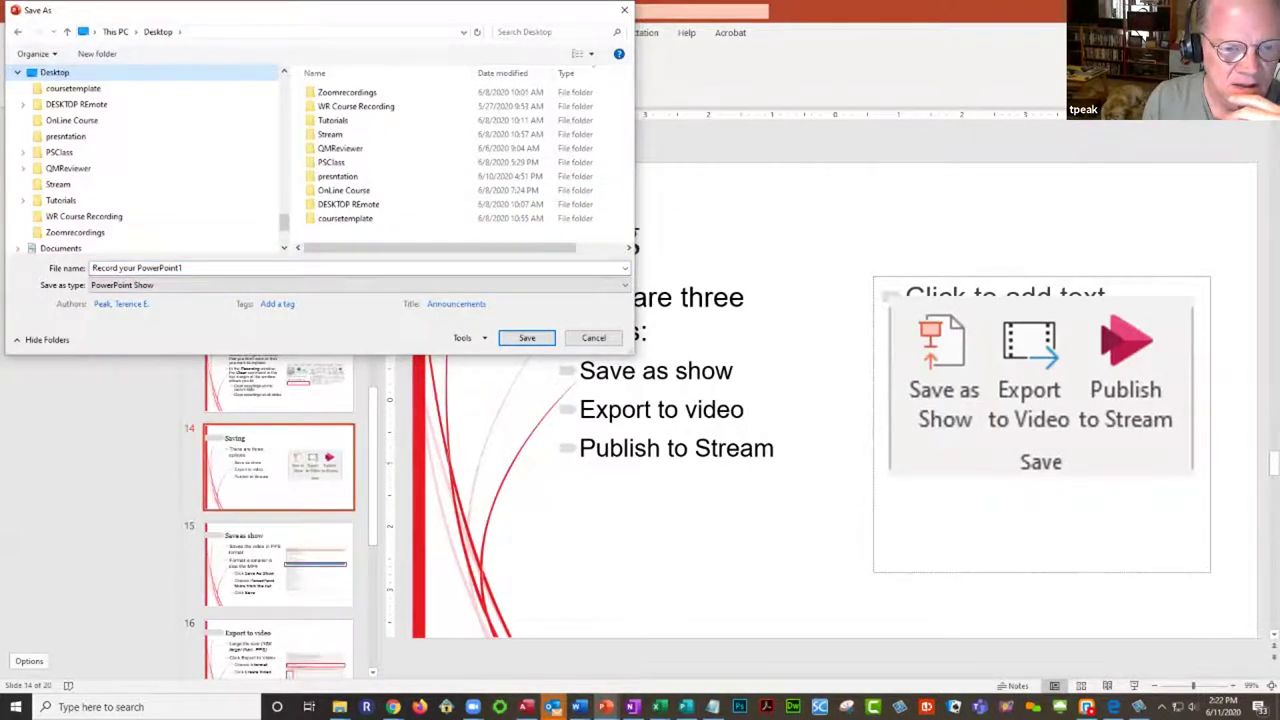
pyautogui.press('Return')
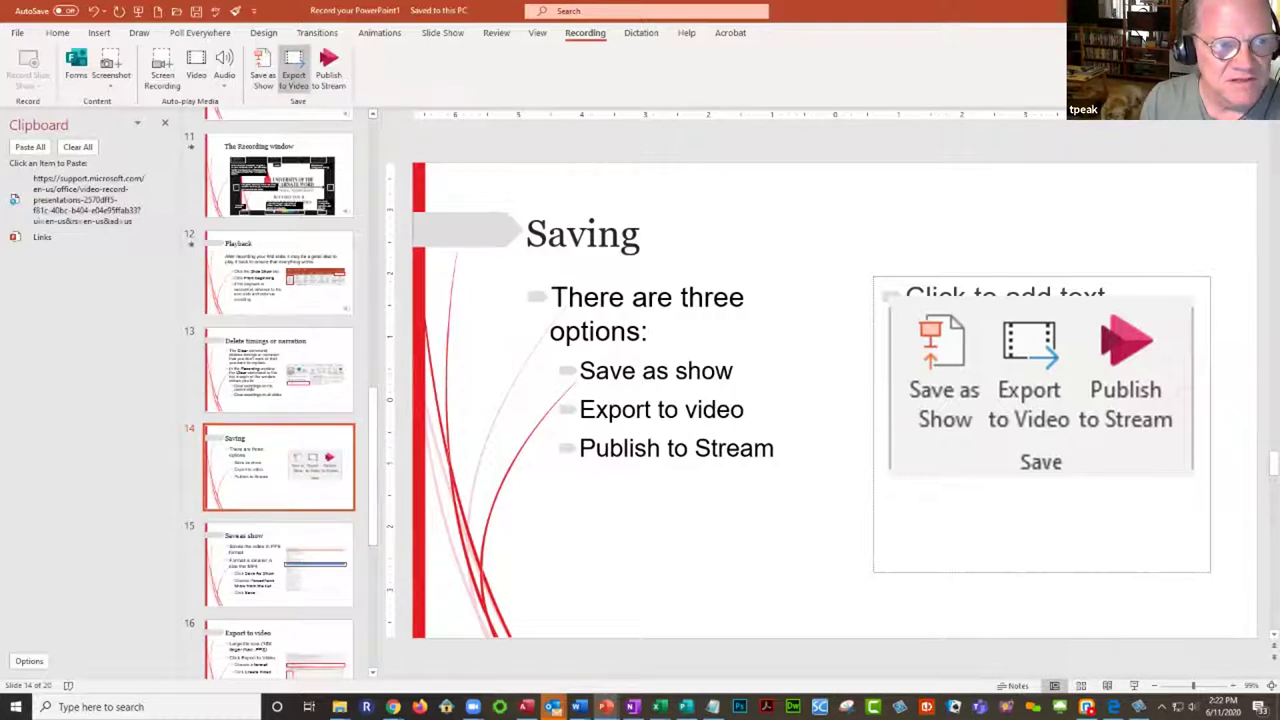
# - Export the presentation as a Full HD (1080p) MPEG-4 video with recorded timings and narrations, saved to the Desktop as "Record your PowerPoint1"
pyautogui.click(293, 70)
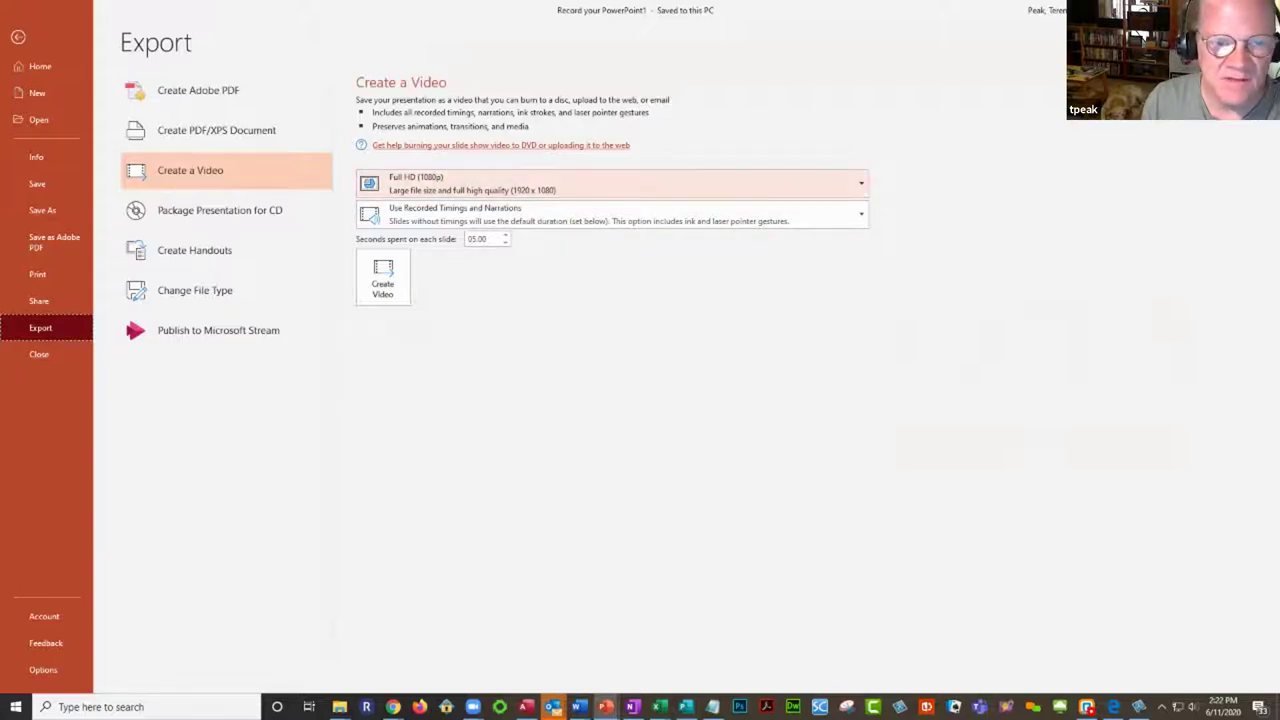
pyautogui.click(612, 183)
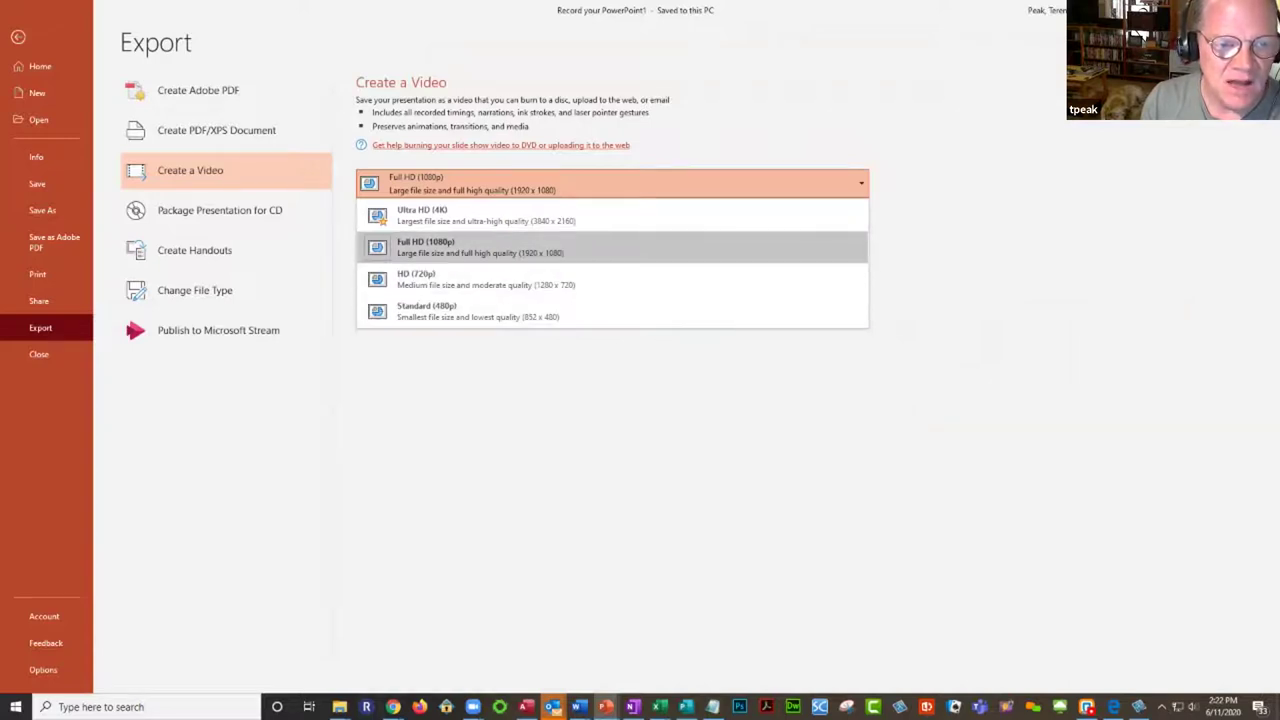
pyautogui.click(612, 247)
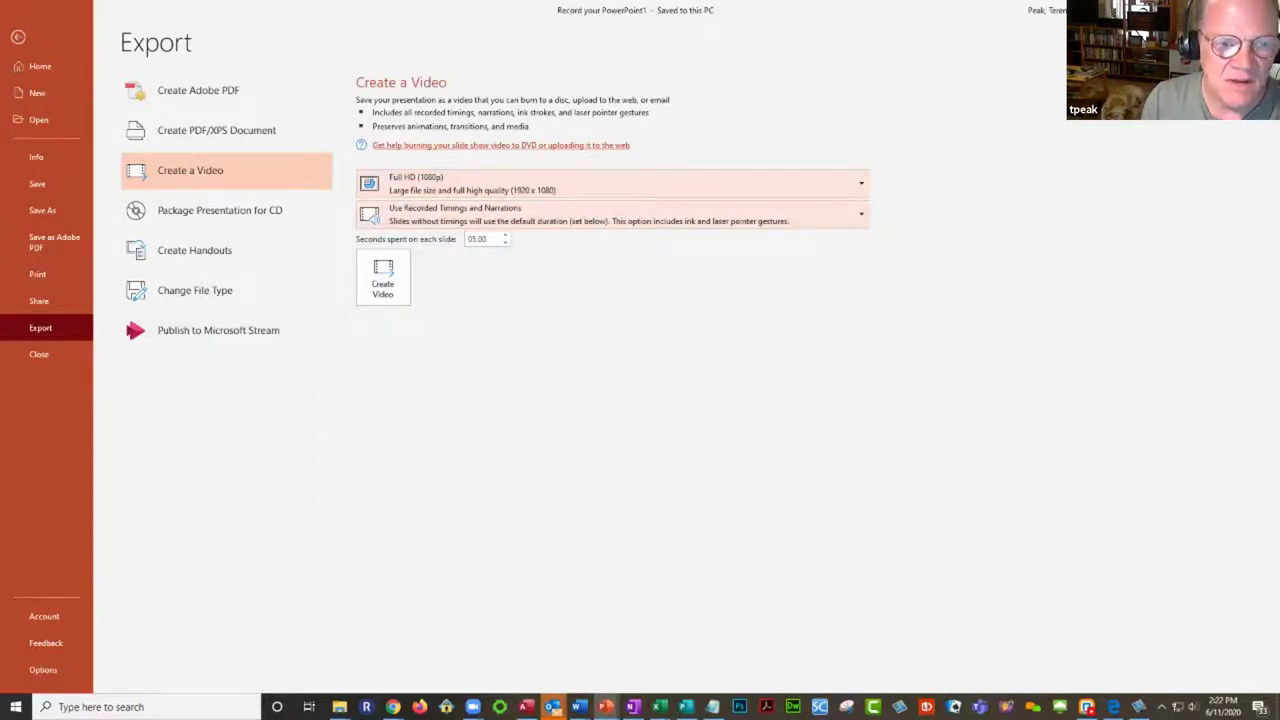
pyautogui.click(612, 214)
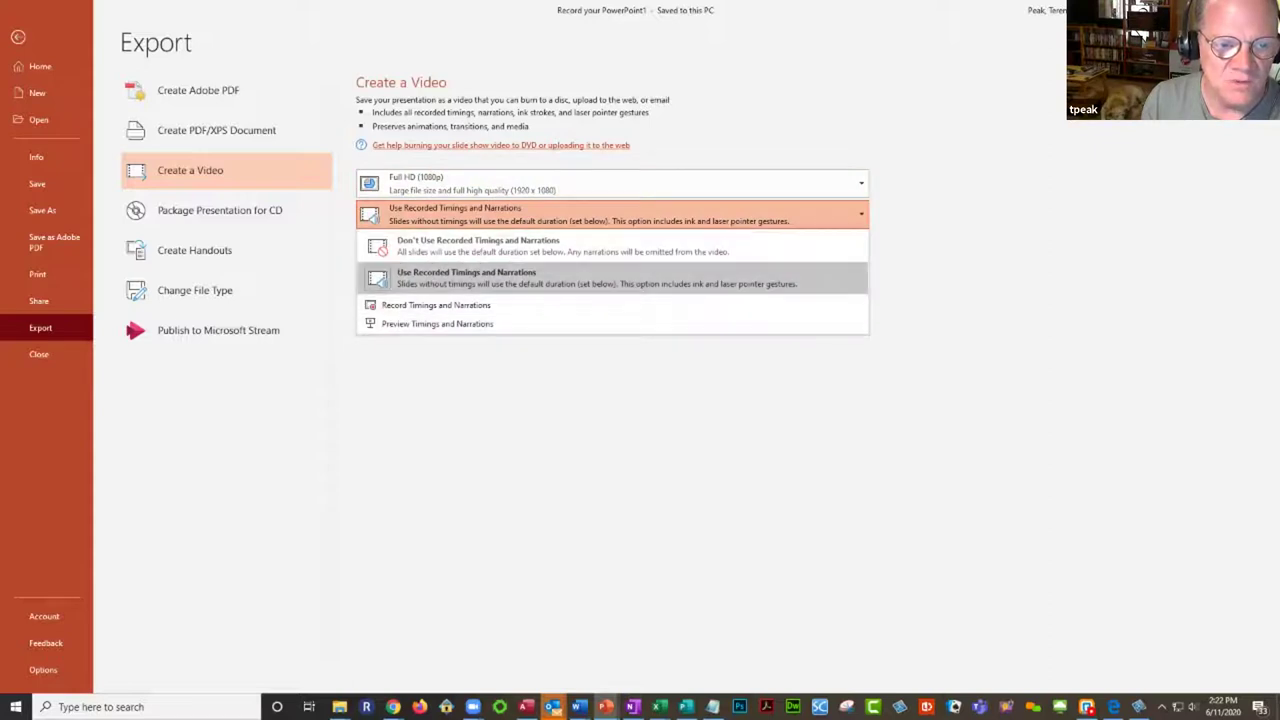
pyautogui.click(597, 278)
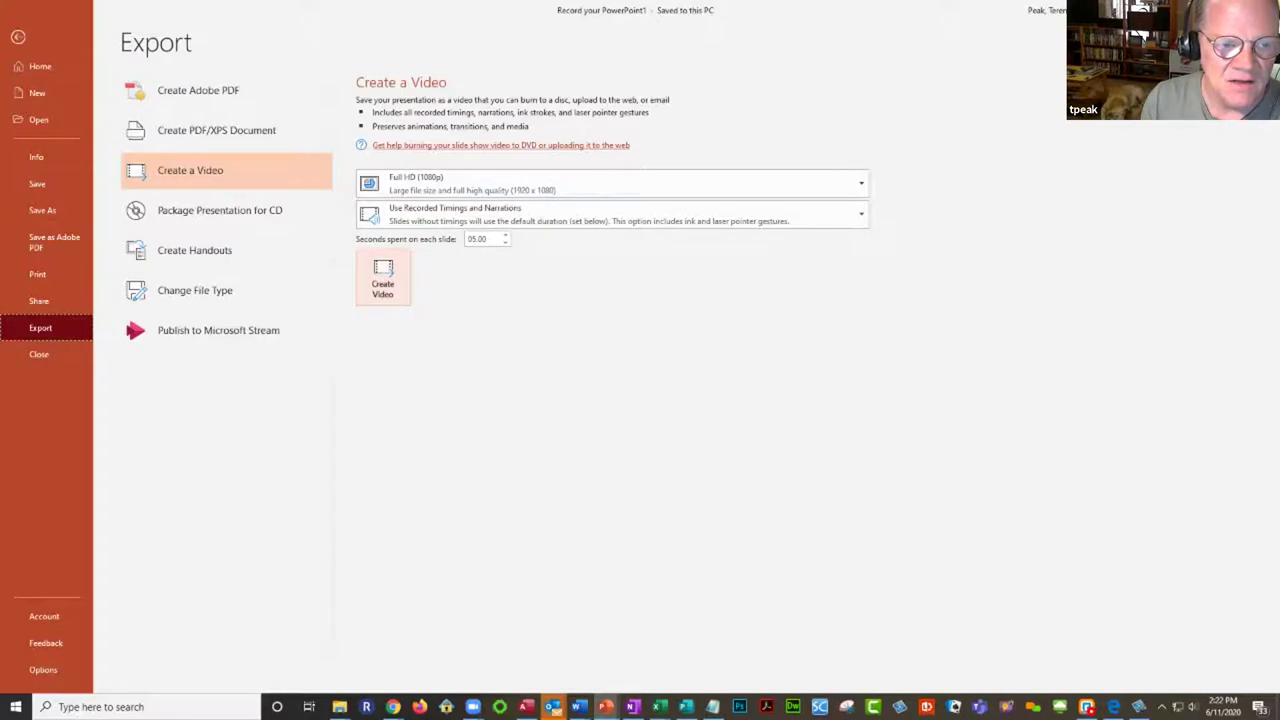
pyautogui.click(383, 277)
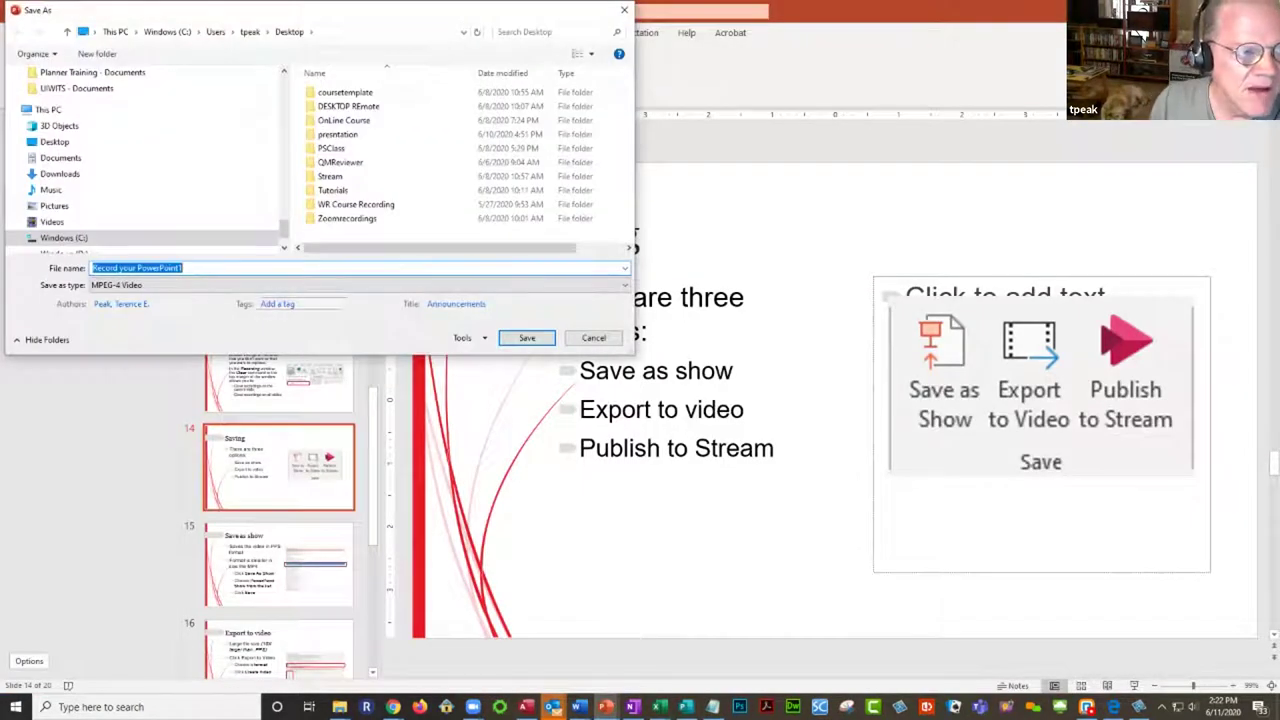
pyautogui.click(55, 141)
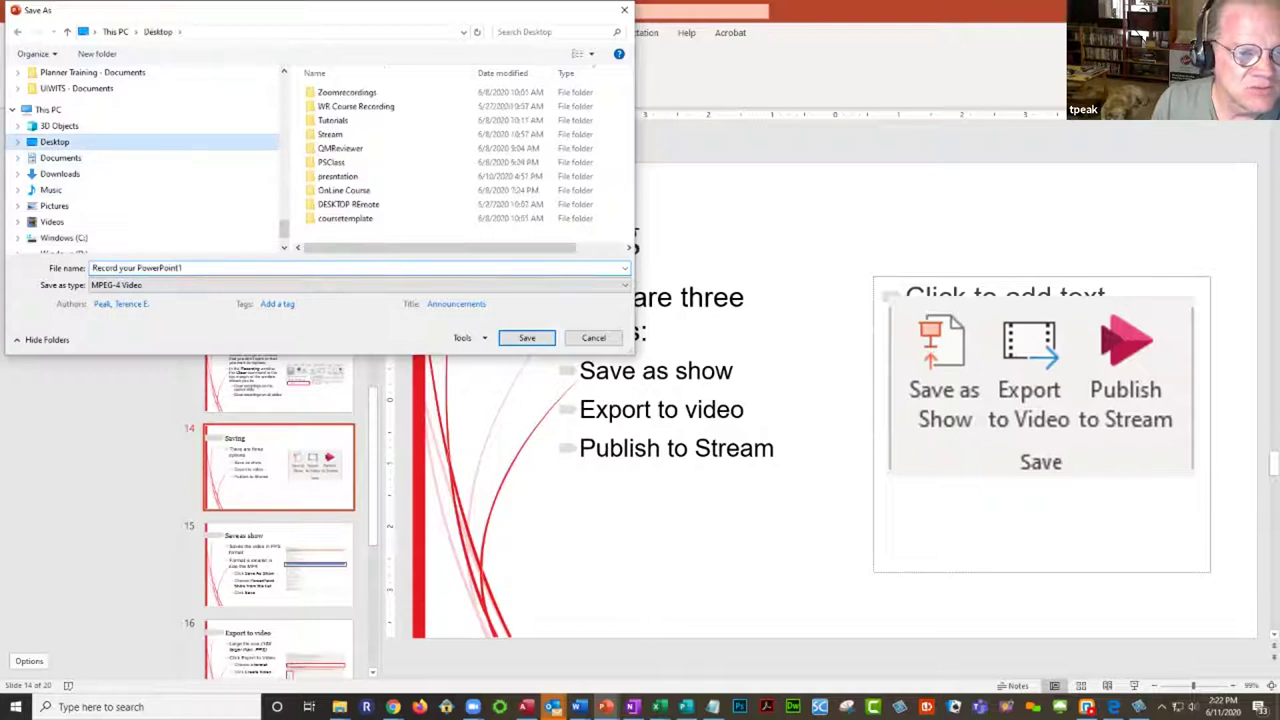
pyautogui.click(527, 337)
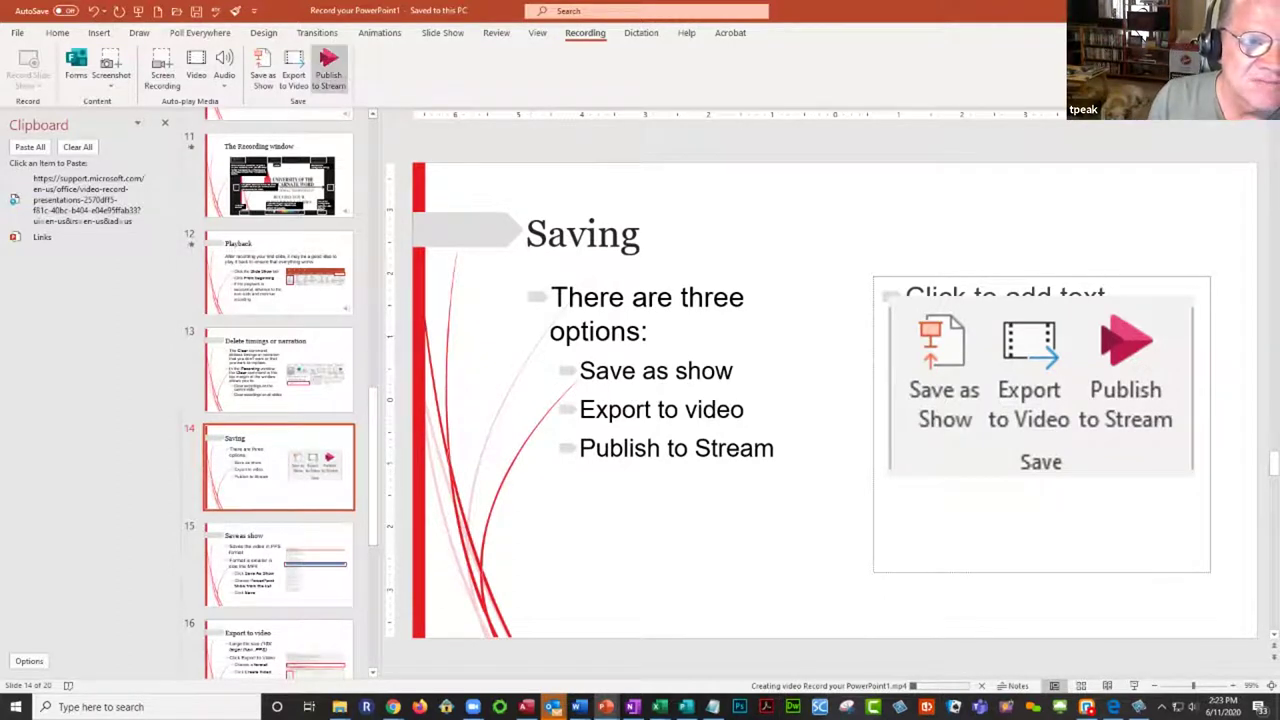
# - Publish the presentation to Microsoft Stream with the title "Record your PowerPoint12", uploading the original PowerPoint file along with the video
pyautogui.click(329, 68)
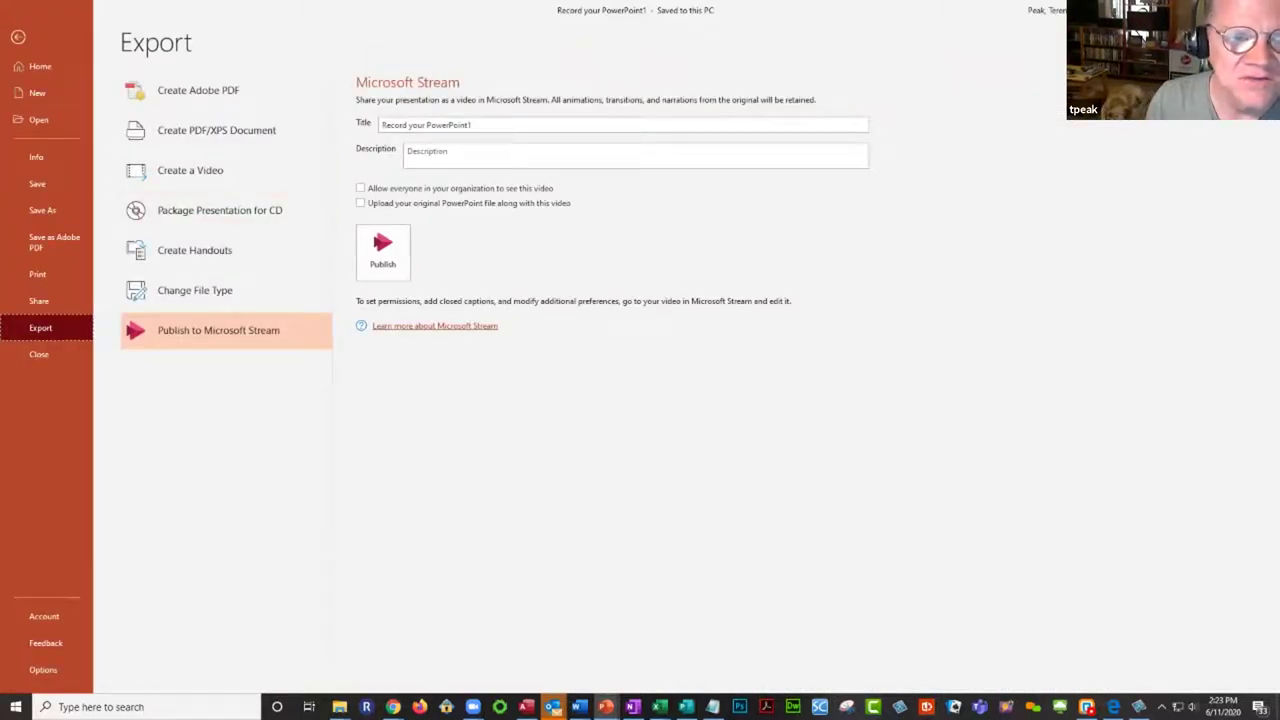
pyautogui.click(472, 124)
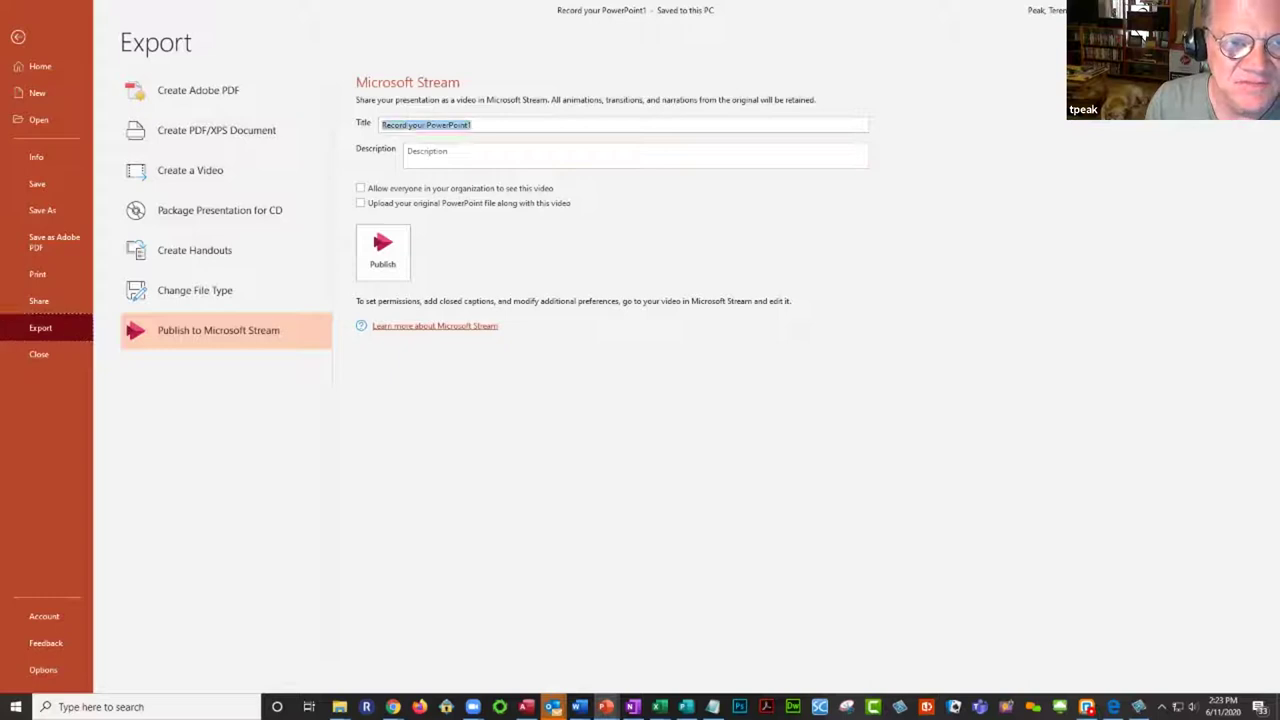
pyautogui.click(472, 124)
pyautogui.write('2')
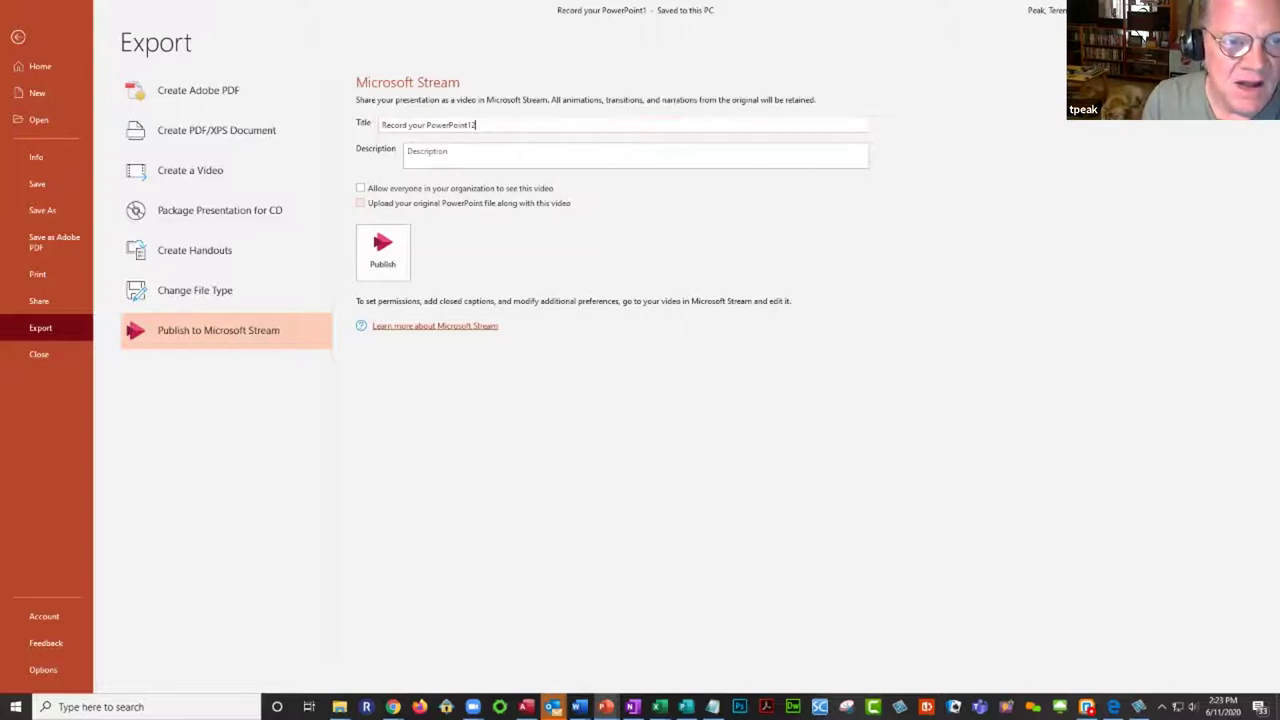
pyautogui.click(360, 188)
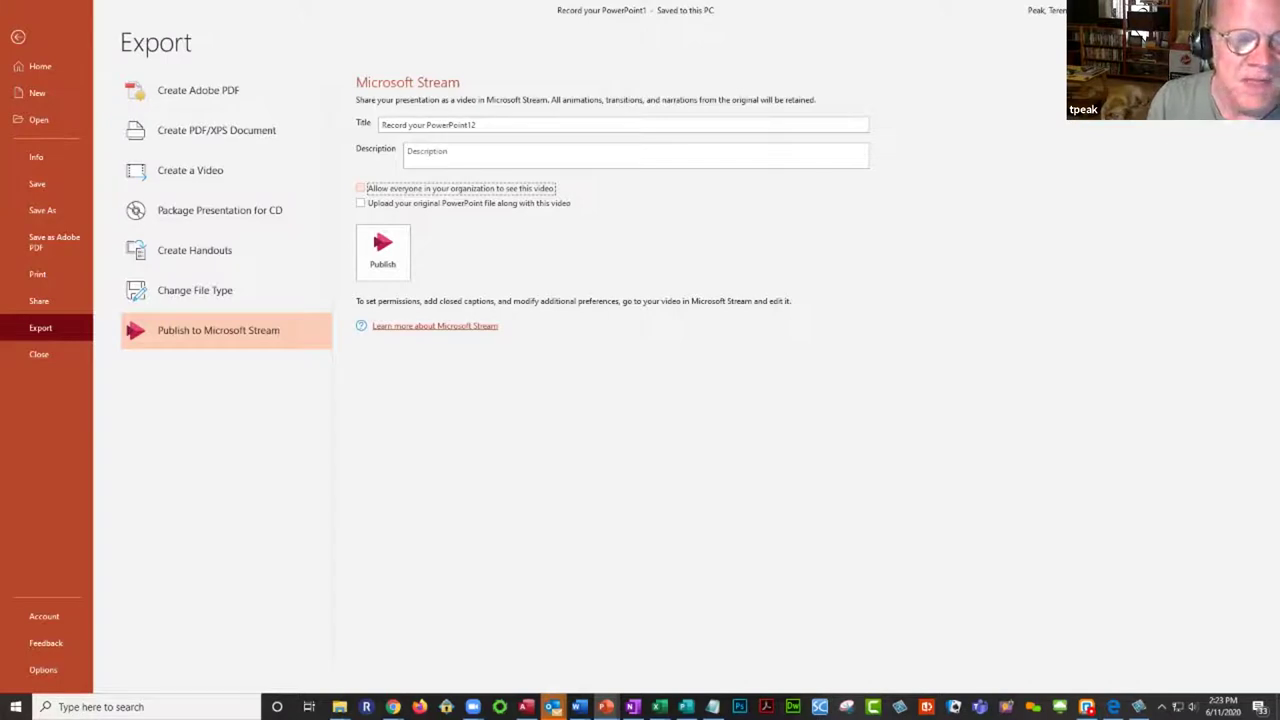
pyautogui.click(360, 203)
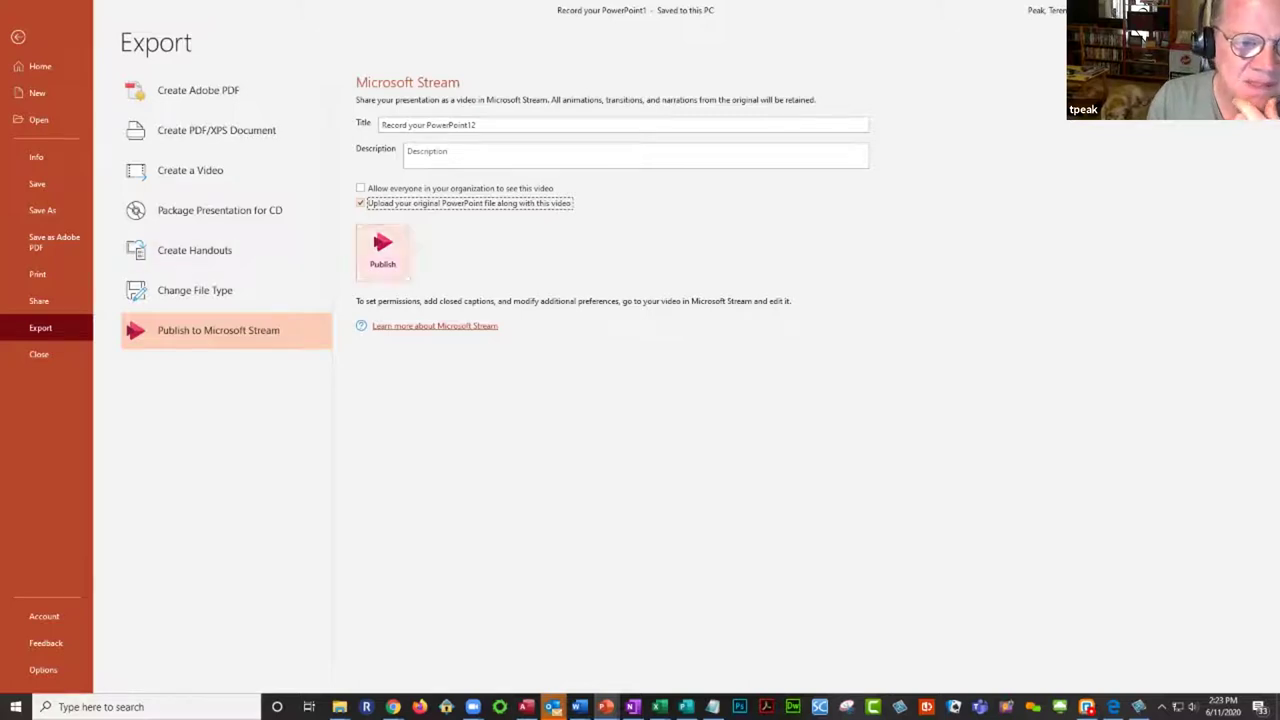
pyautogui.click(383, 250)
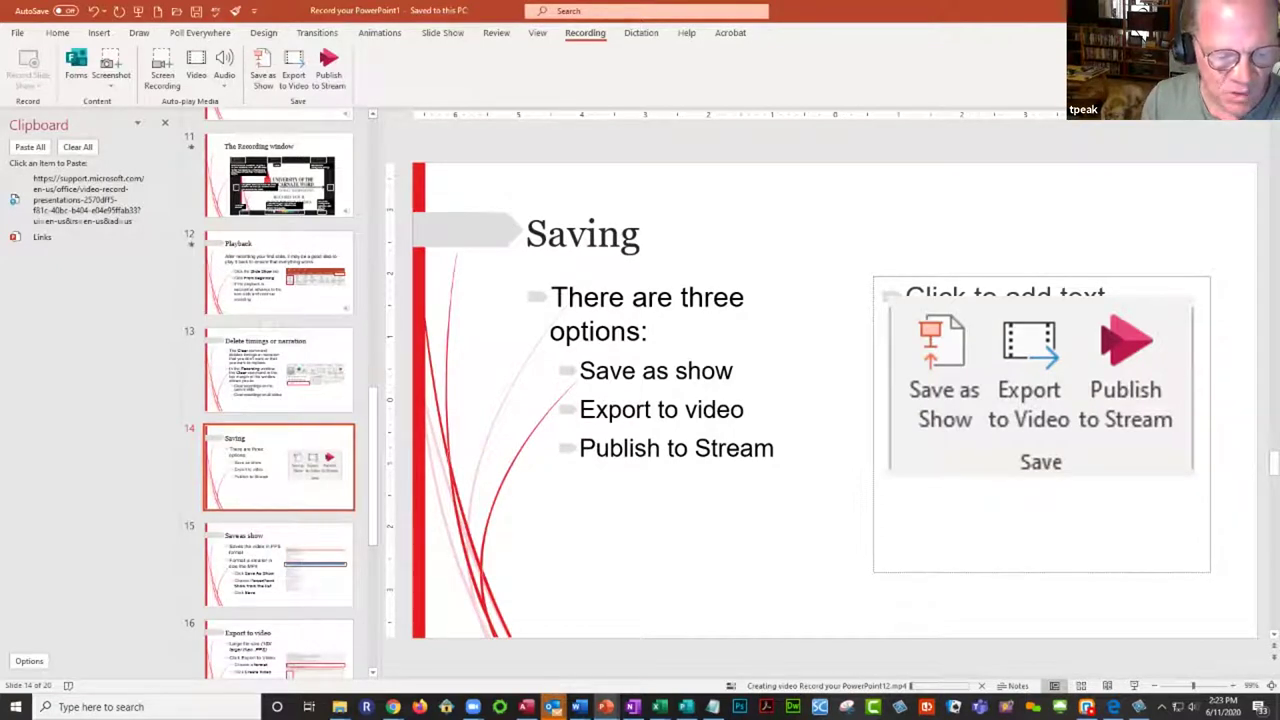
# - Switch to Chrome and, in a new tab, go through the UIW faculty page to My Applications and open Employee Mail
pyautogui.moveTo(393, 707)
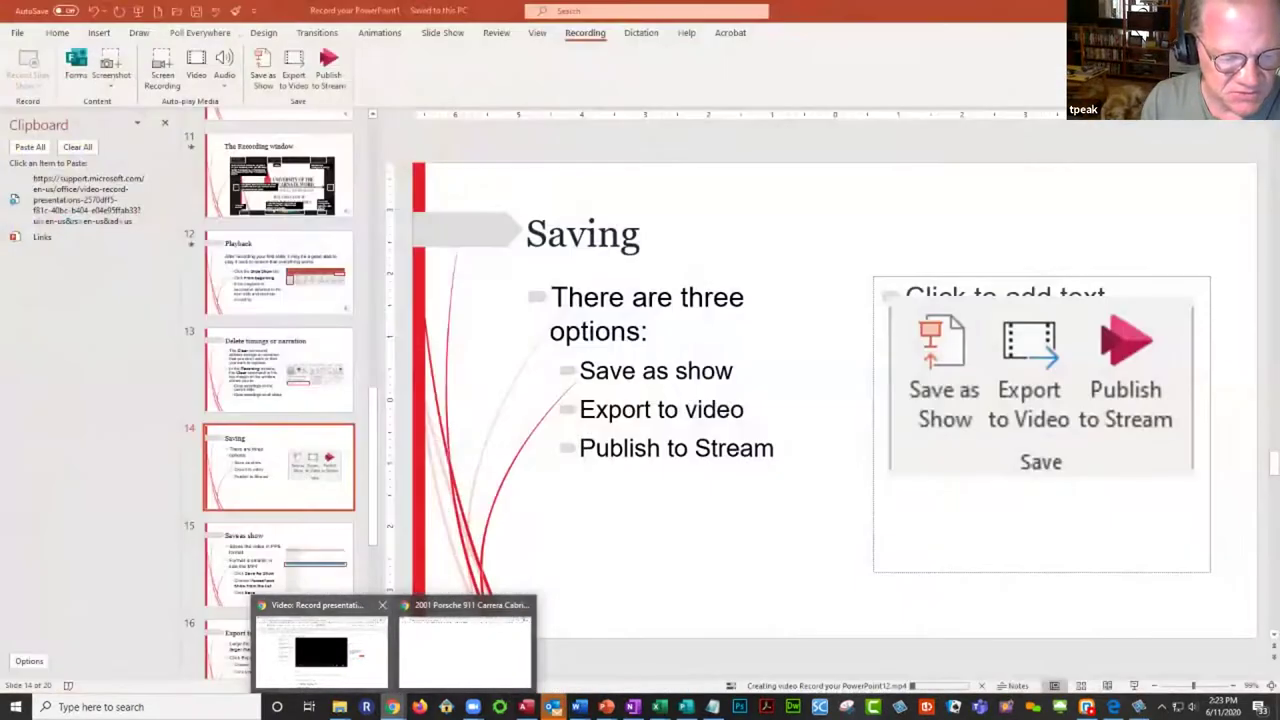
pyautogui.click(320, 650)
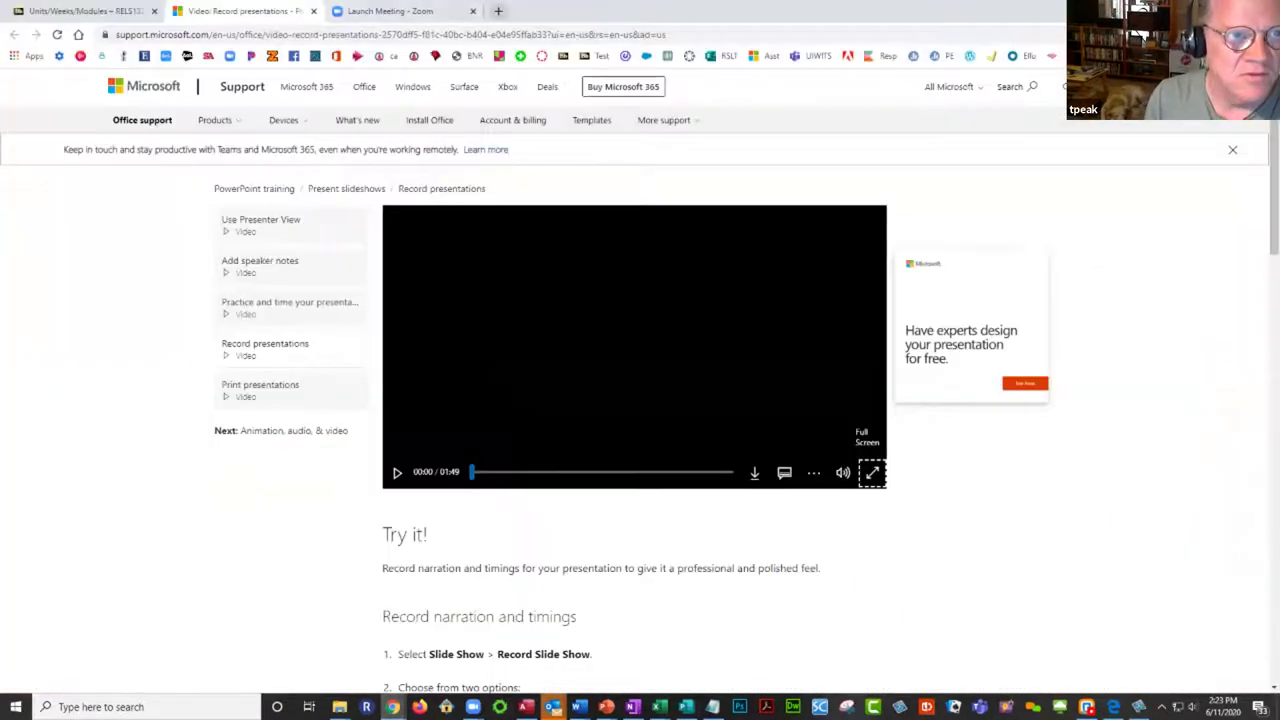
pyautogui.click(498, 11)
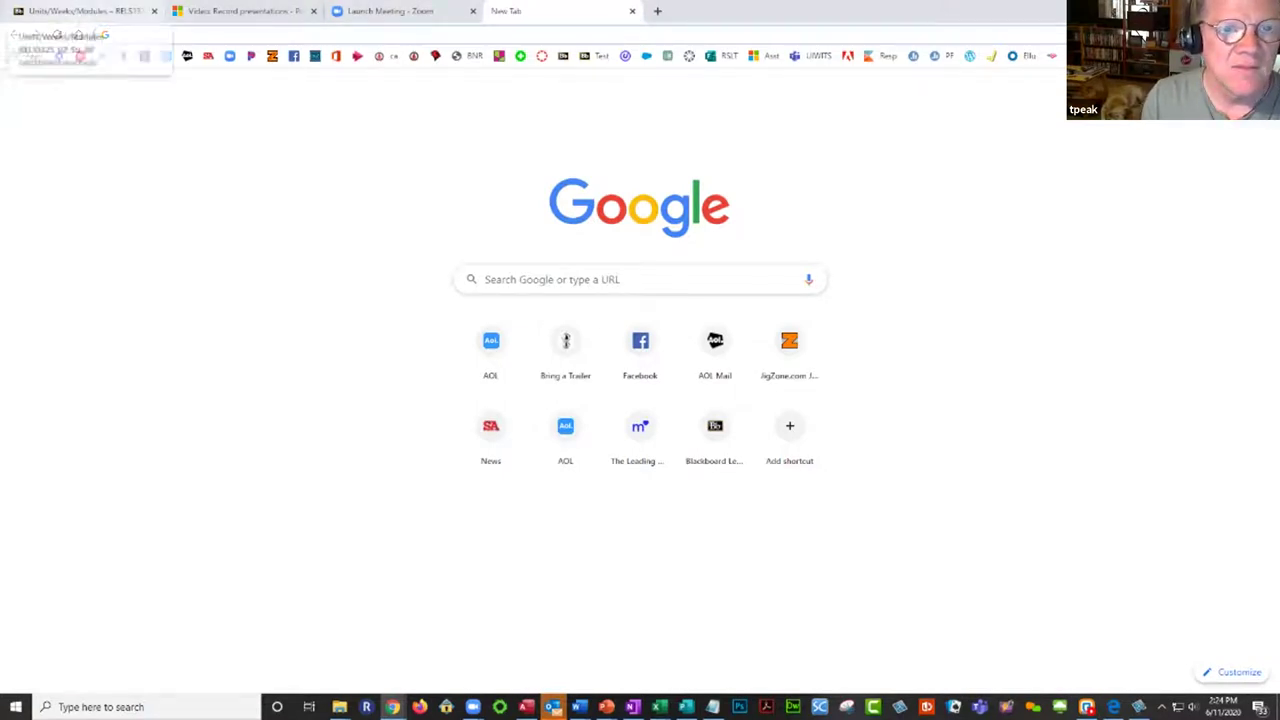
pyautogui.click(385, 55)
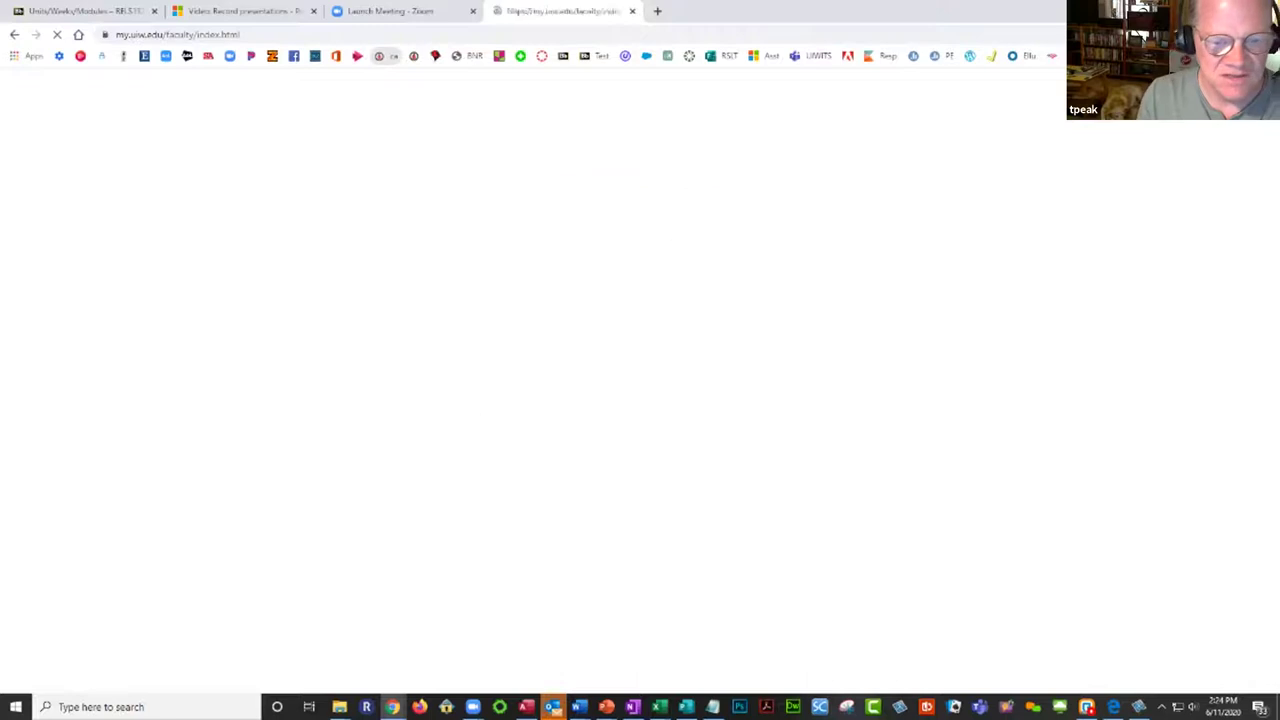
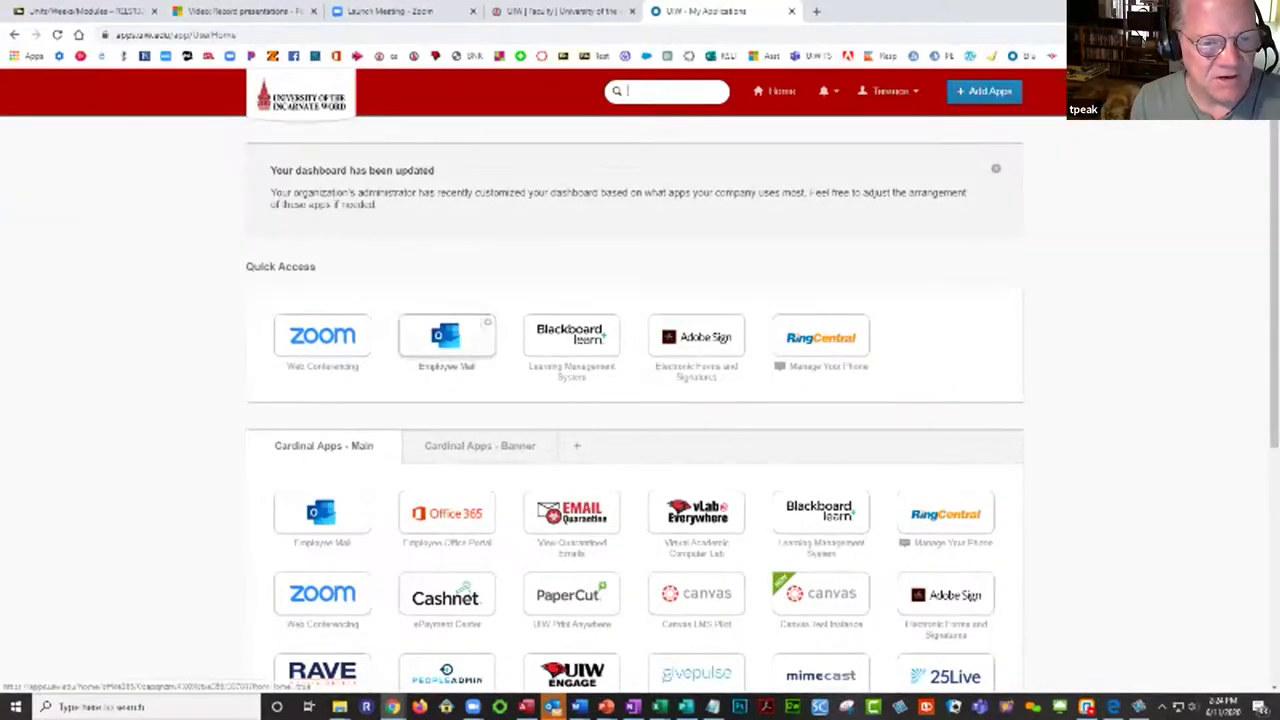
pyautogui.click(446, 337)
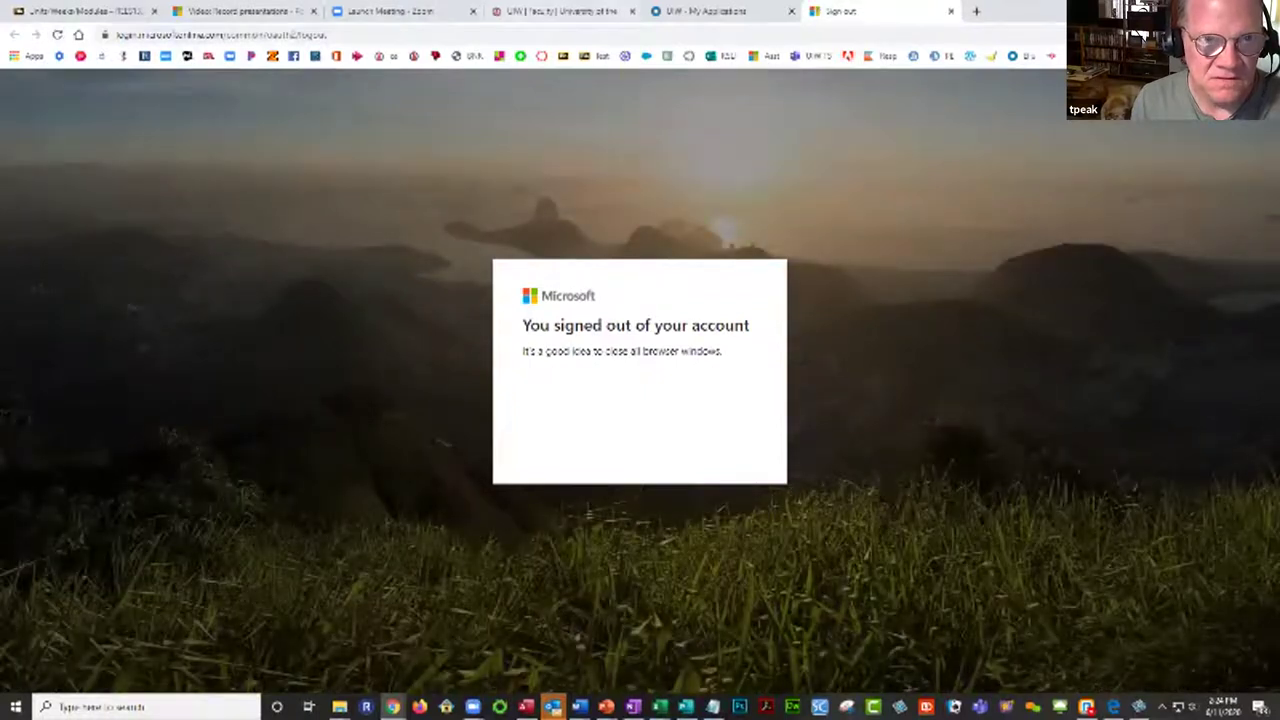
pyautogui.click(700, 11)
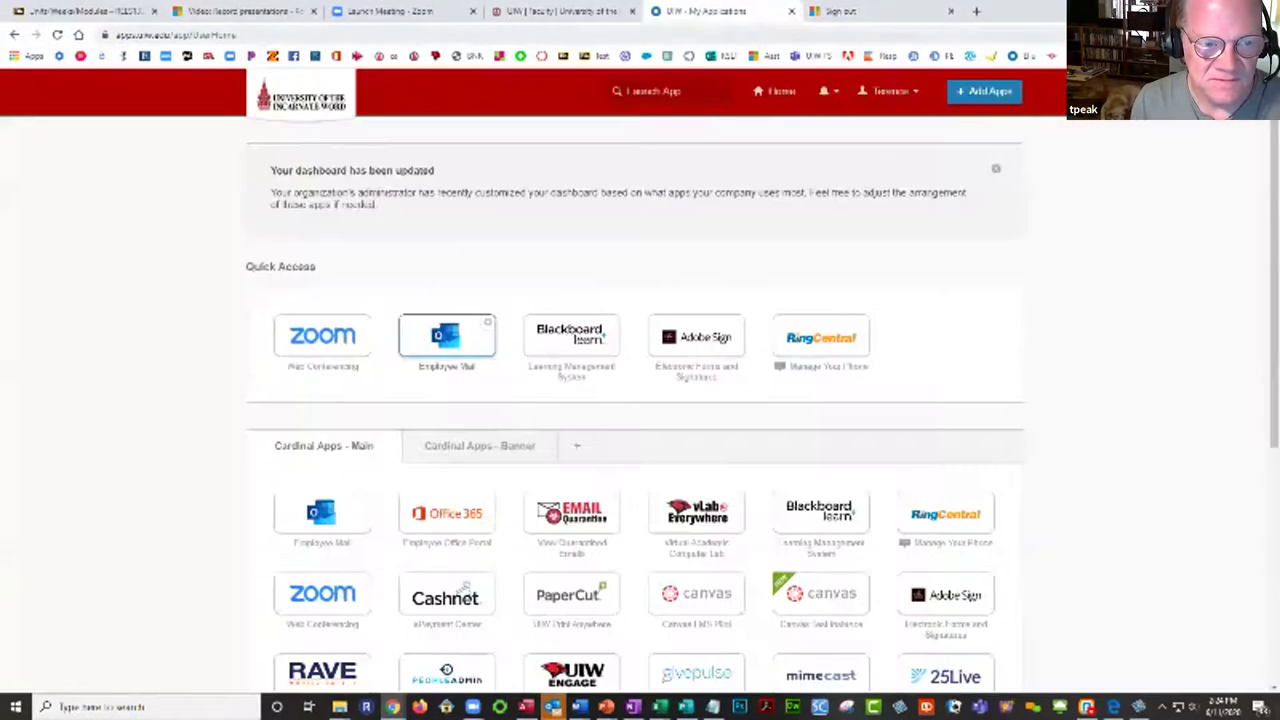
pyautogui.click(446, 337)
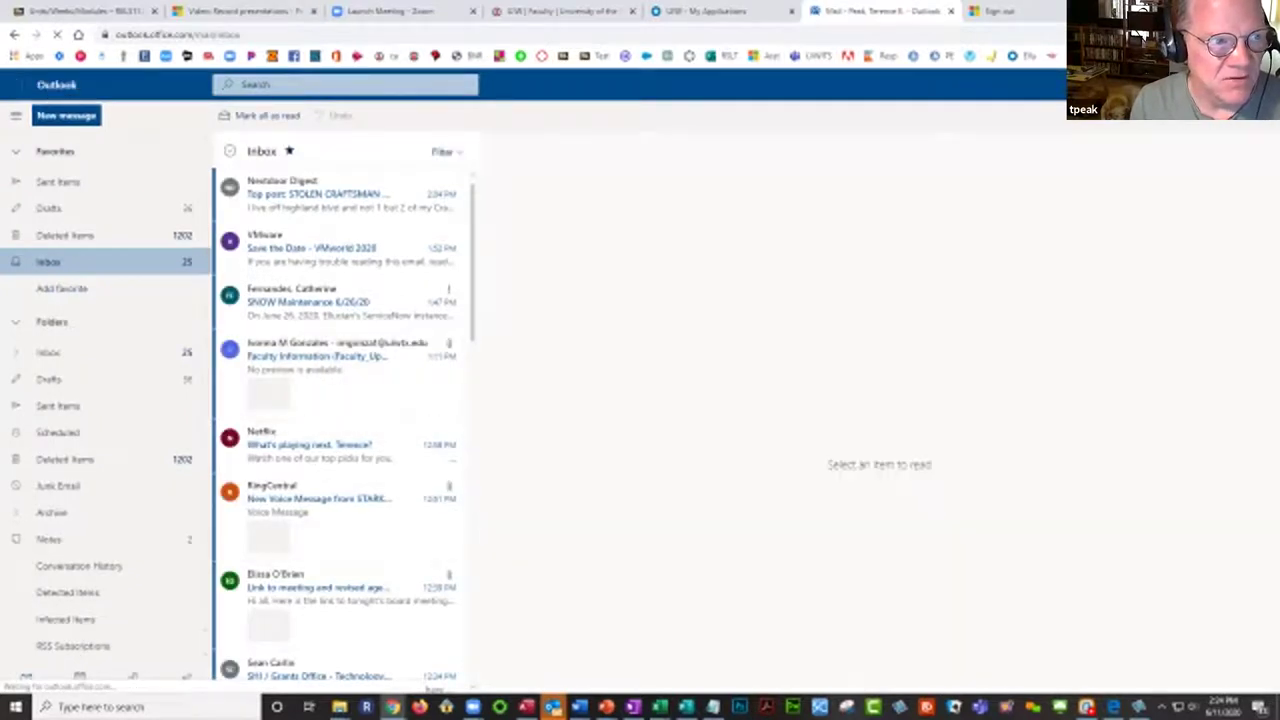
# - Open Microsoft Stream from the full list of Office 365 apps in Outlook
pyautogui.click(15, 85)
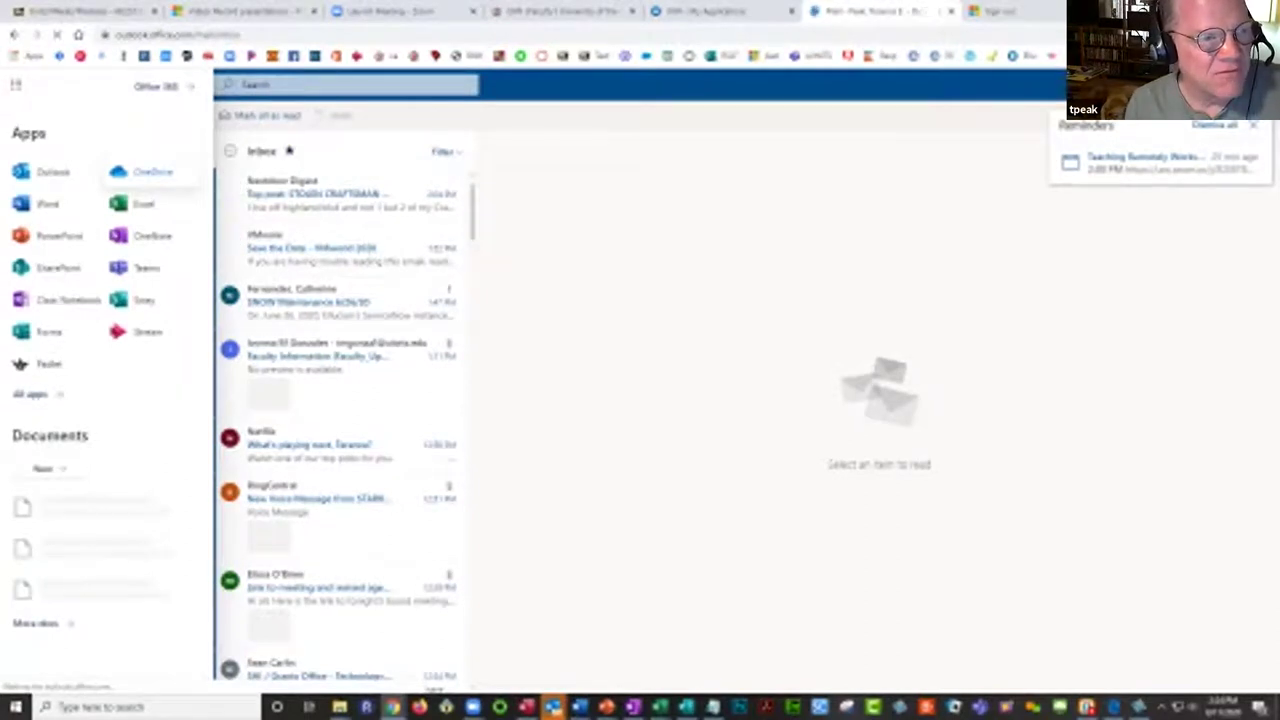
pyautogui.click(15, 85)
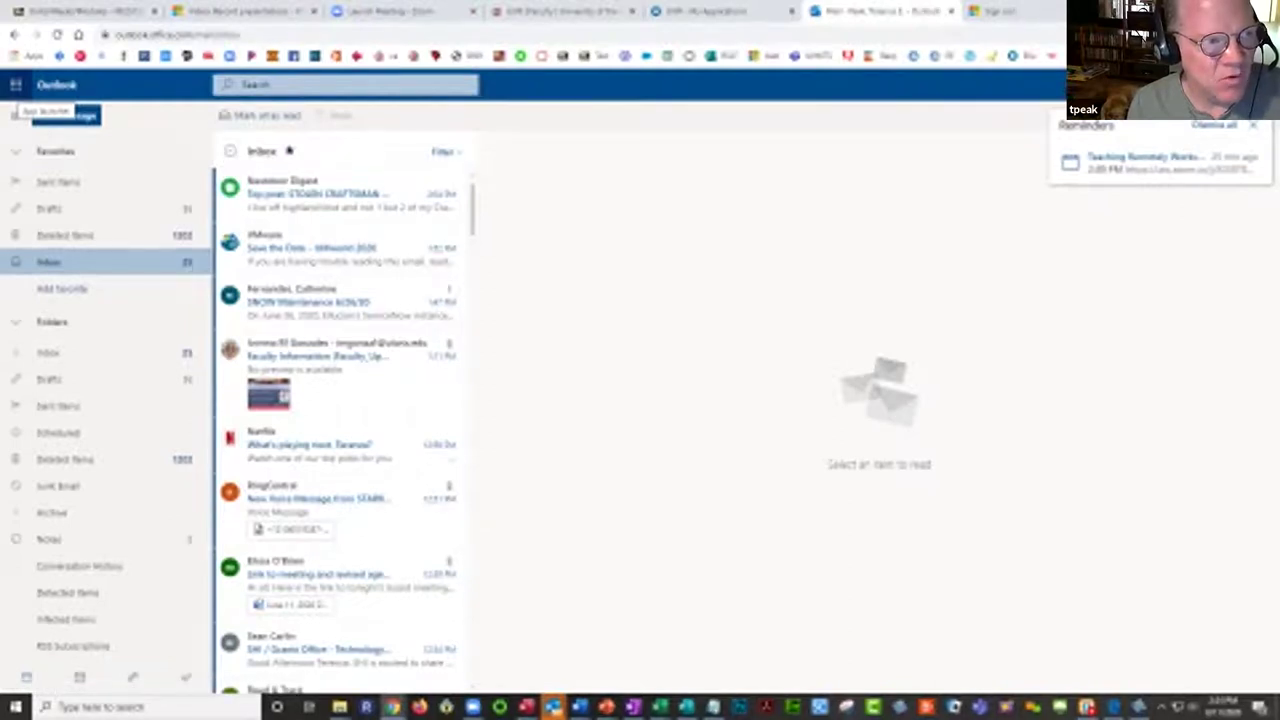
pyautogui.click(15, 85)
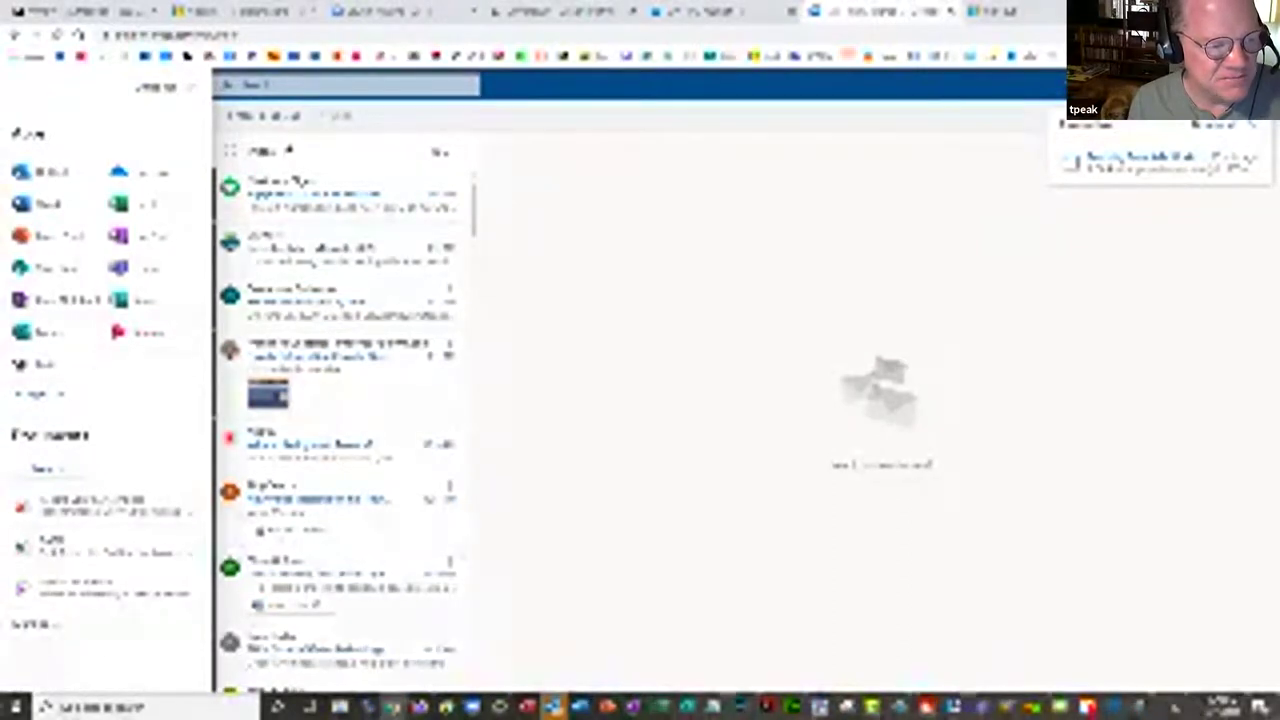
pyautogui.click(38, 394)
pyautogui.scroll(-4, 95, 437)
pyautogui.scroll(-1, 95, 437)
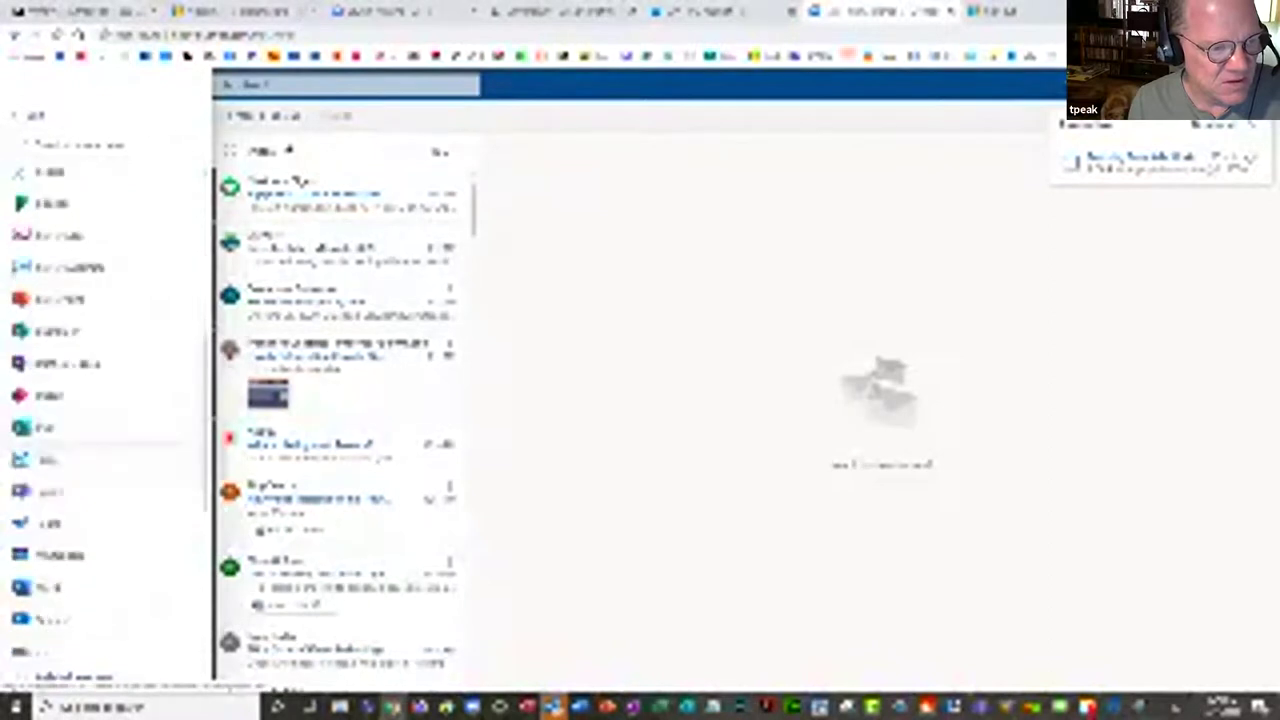
pyautogui.click(50, 383)
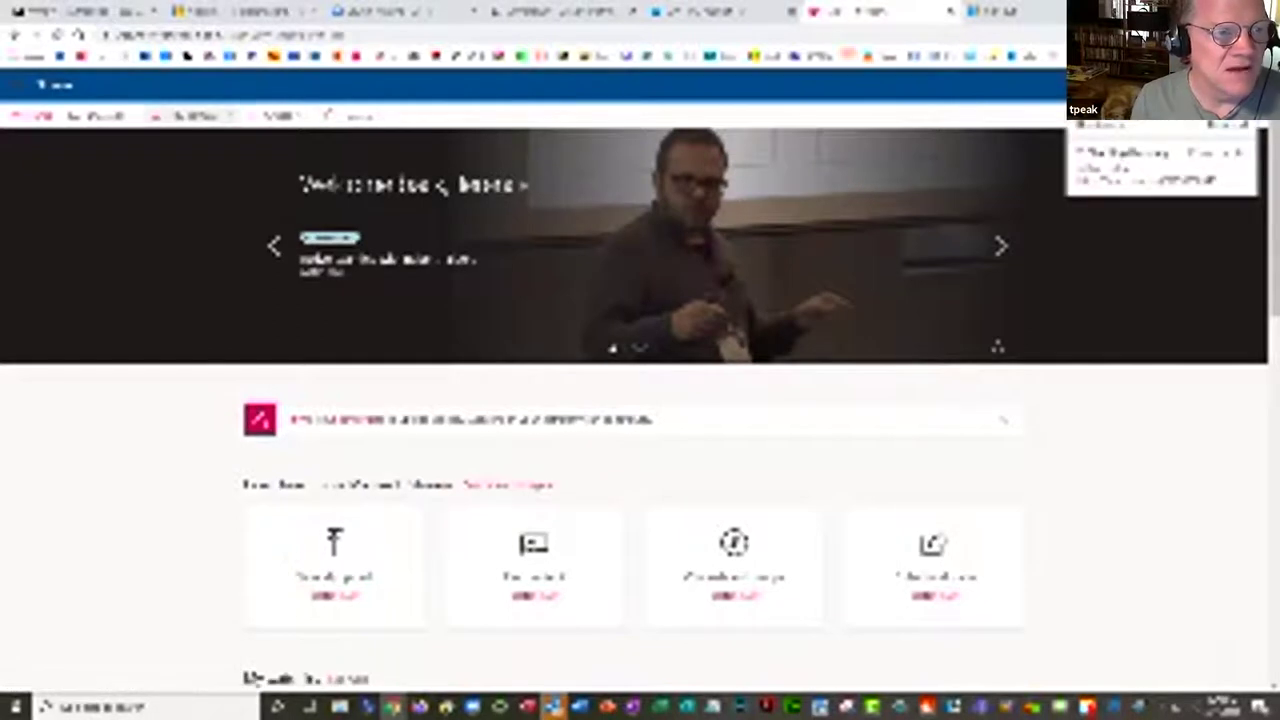
# - Show your own uploaded videos in Stream and view the additional actions available for the "Recording PPT" video
pyautogui.click(195, 115)
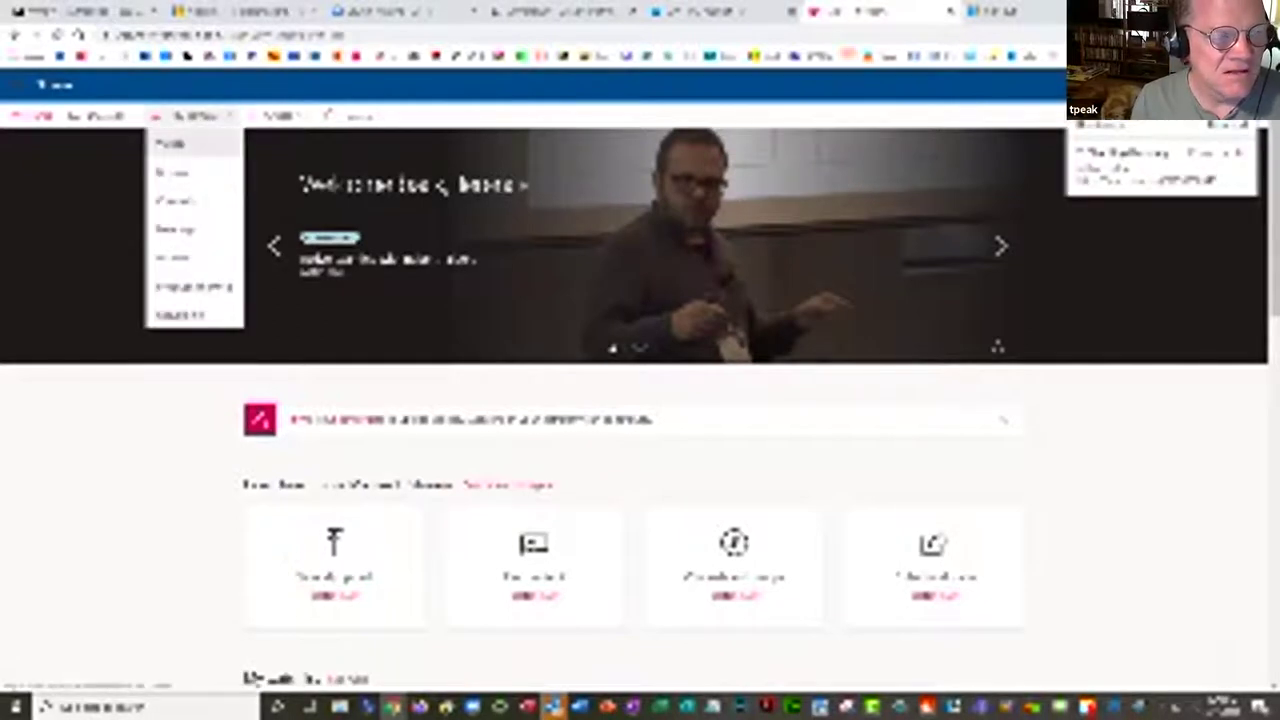
pyautogui.click(172, 143)
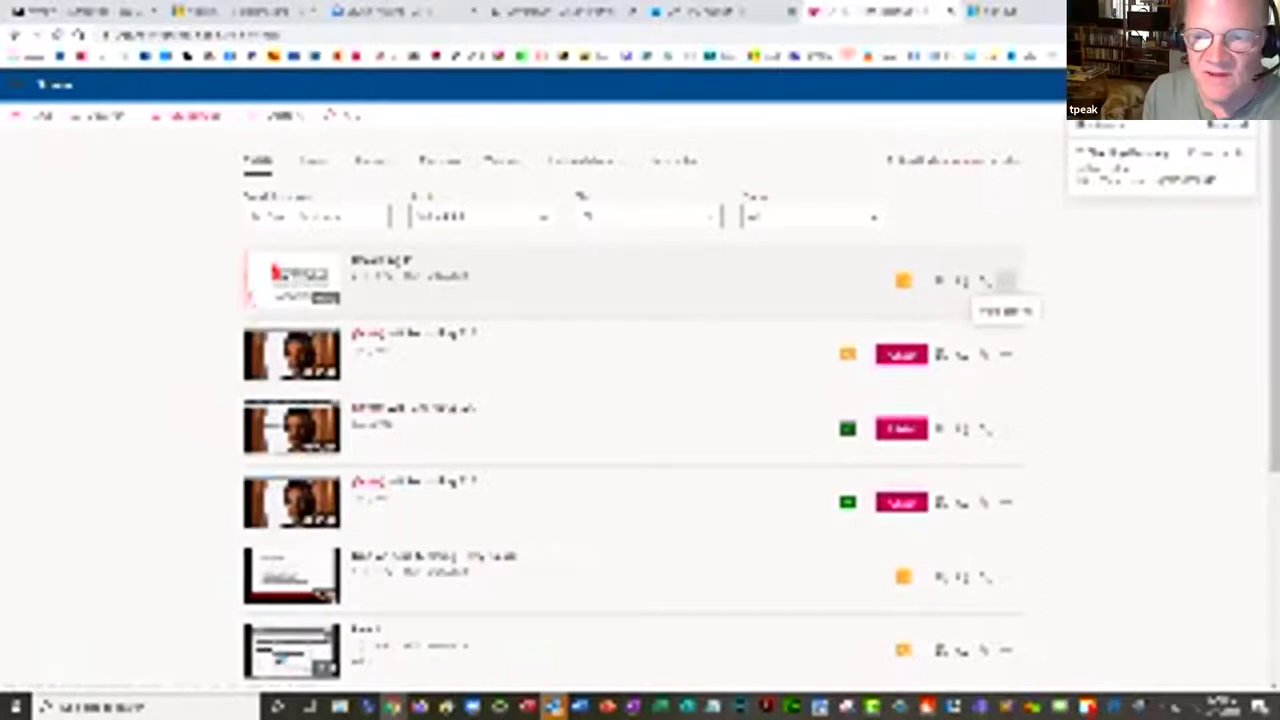
pyautogui.click(1006, 281)
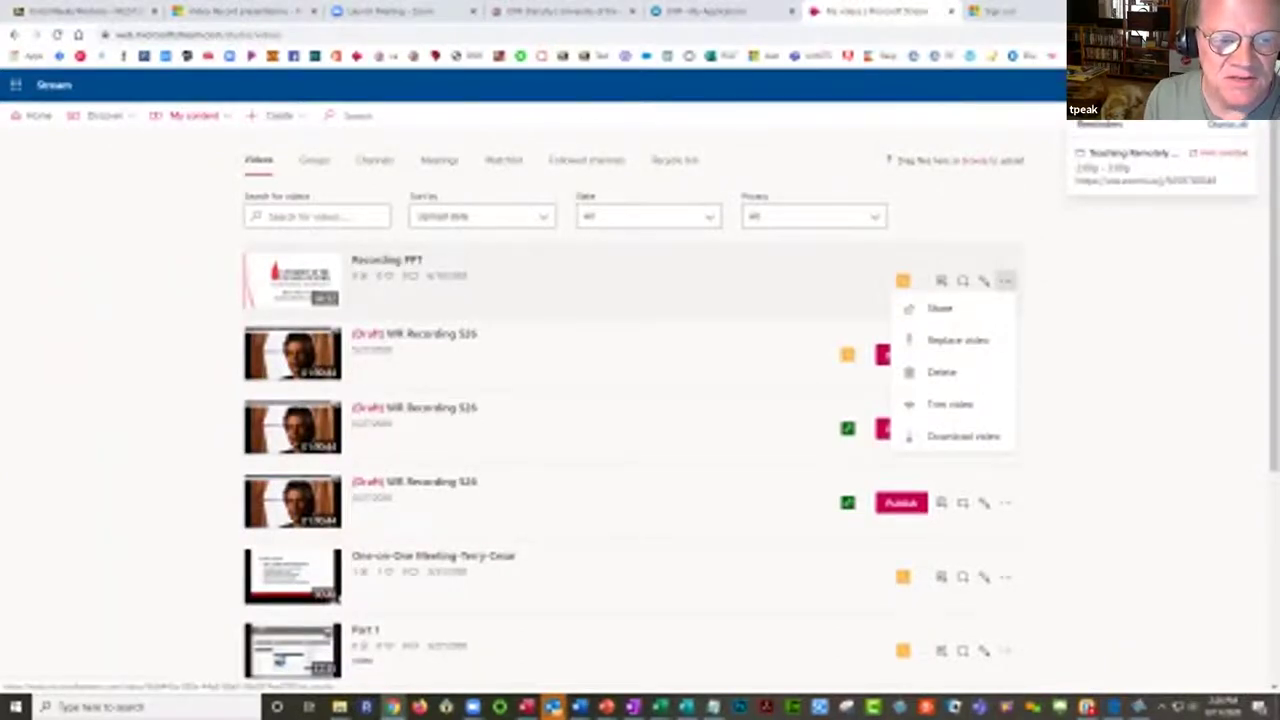
# - Open the "Recording PPT" video, play a short part of it in full screen, and pause it
pyautogui.click(386, 260)
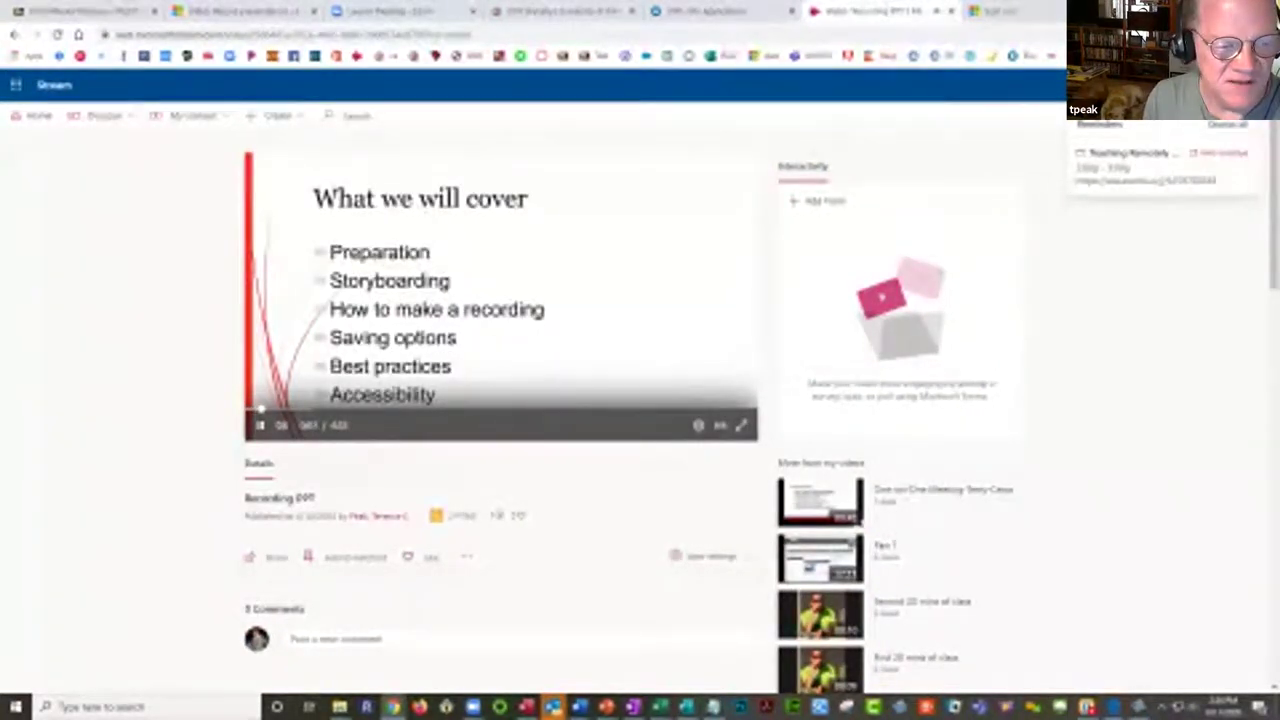
pyautogui.click(259, 425)
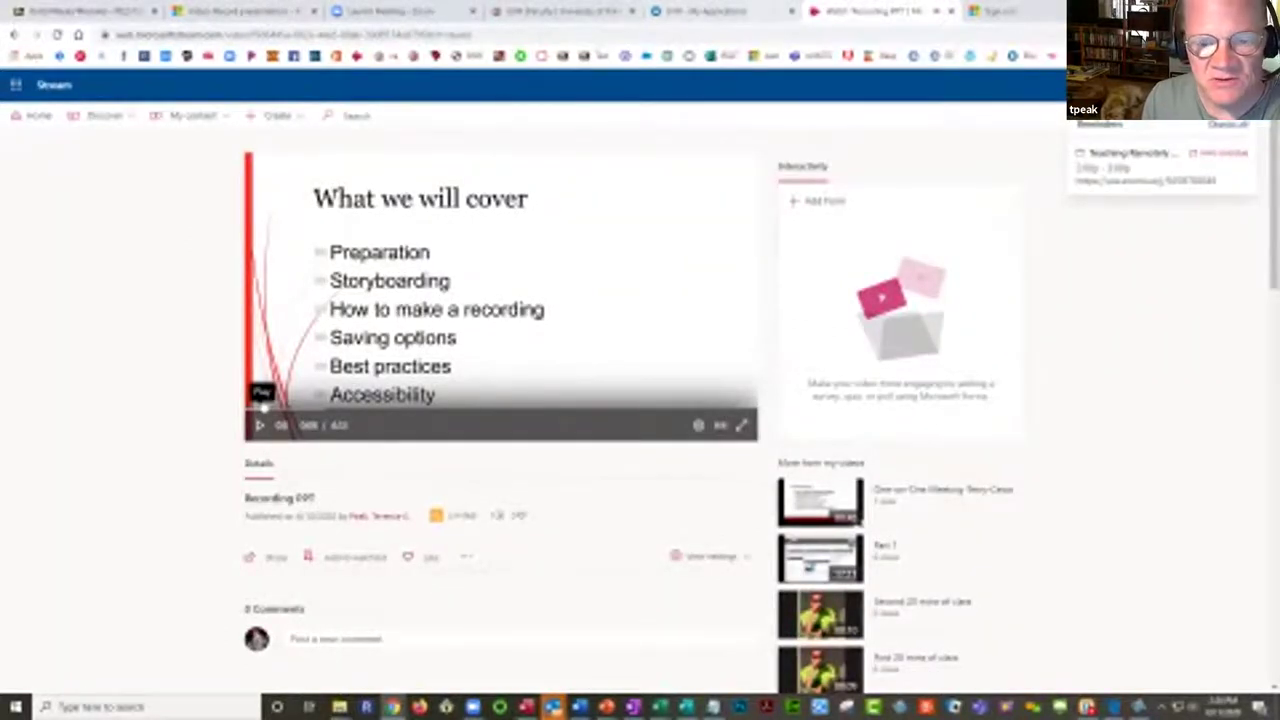
pyautogui.click(741, 425)
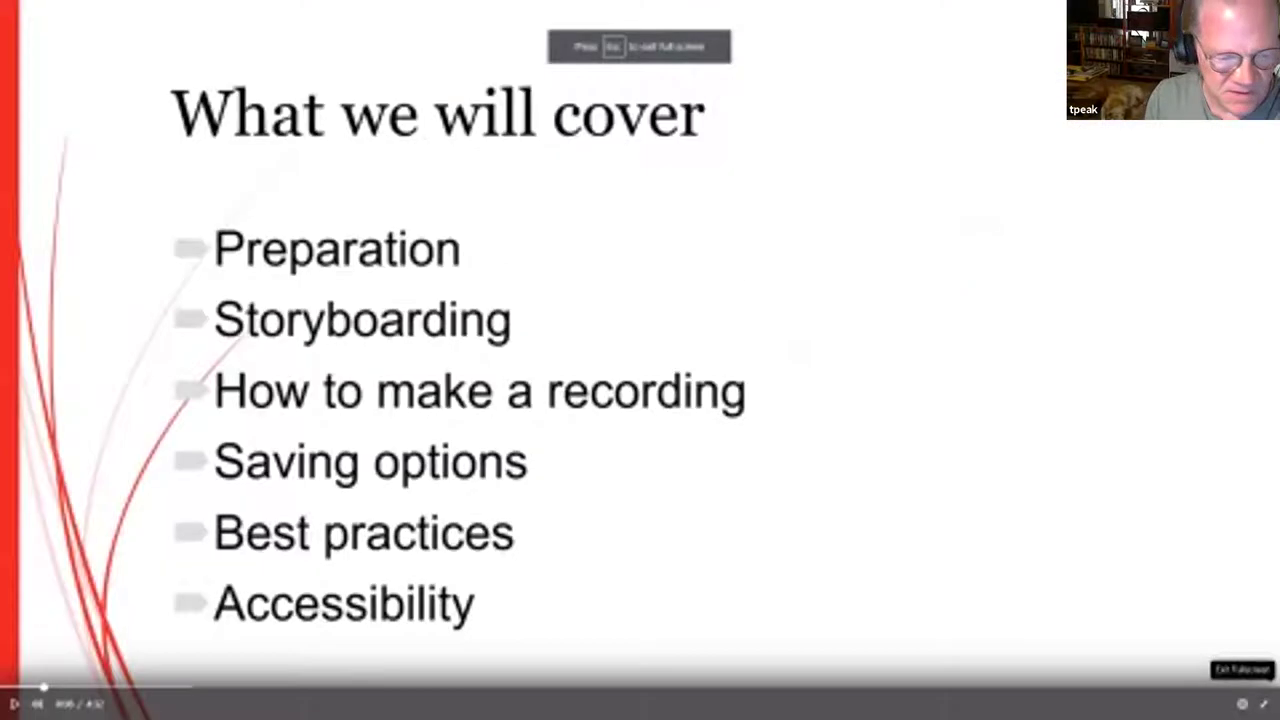
pyautogui.click(15, 704)
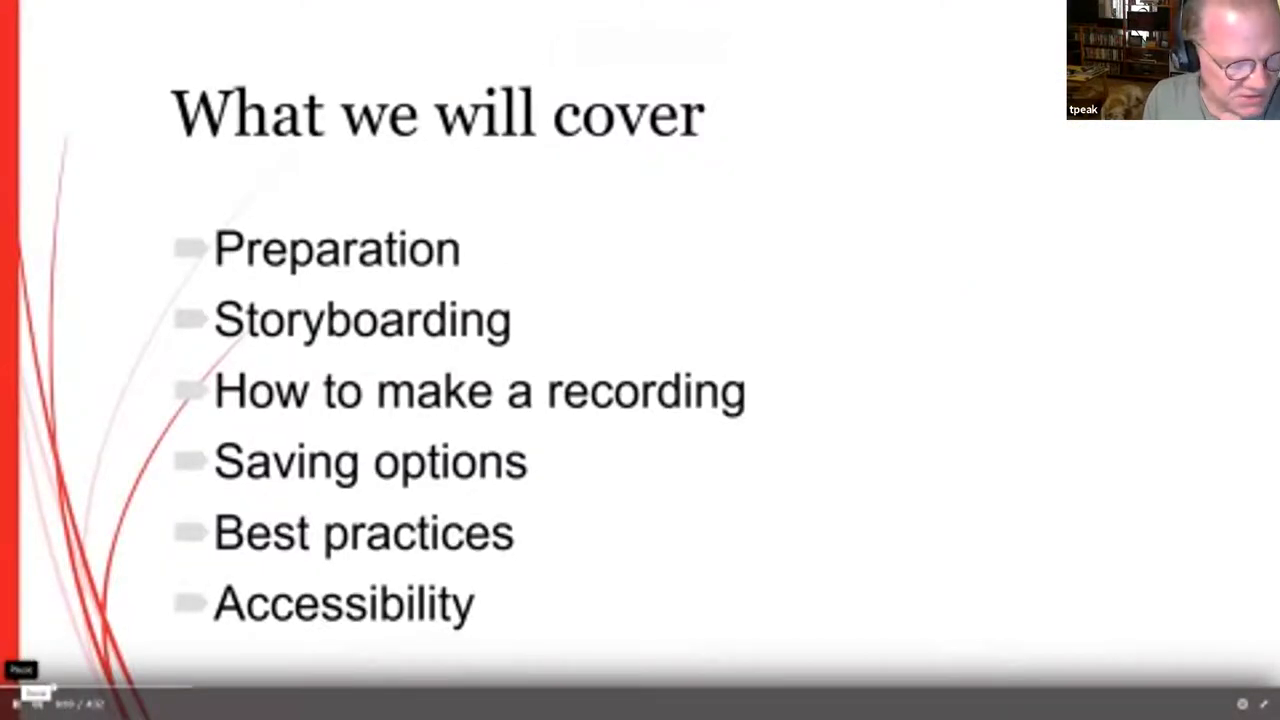
pyautogui.click(15, 704)
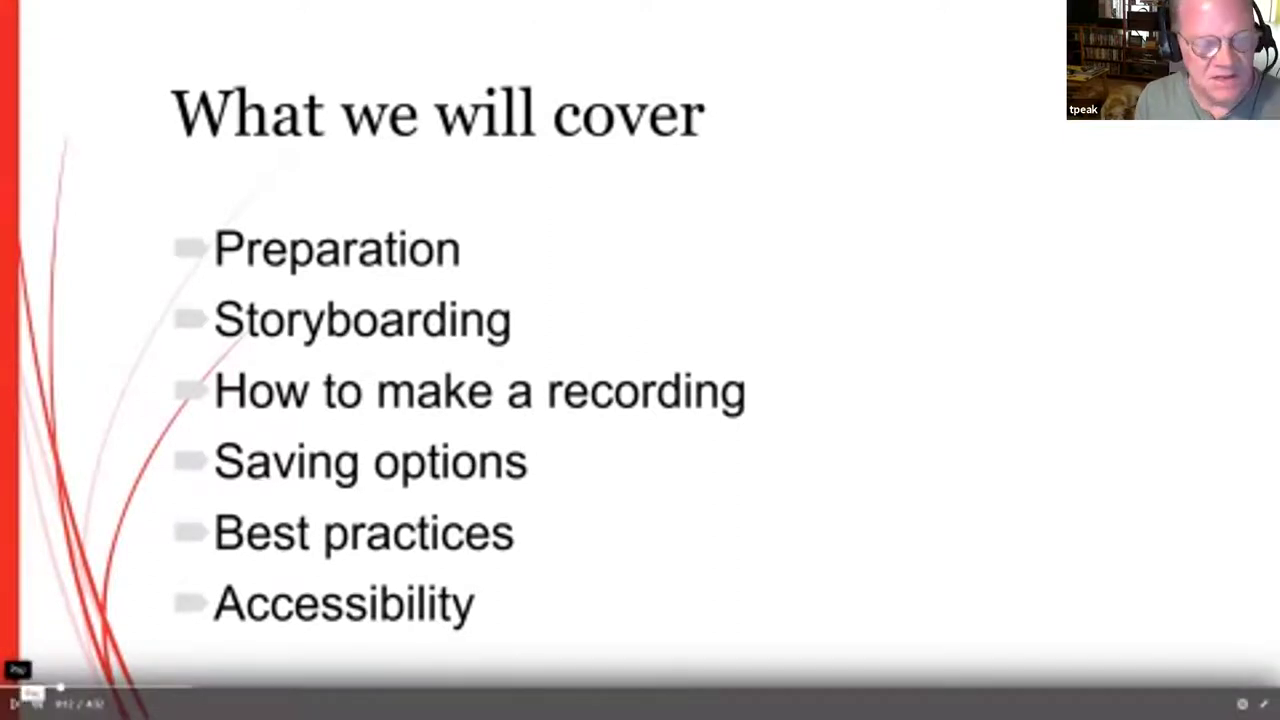
# - Exit the full-screen view of the "Recording PPT" video and return to the list of your own videos in Stream
pyautogui.press('Escape')
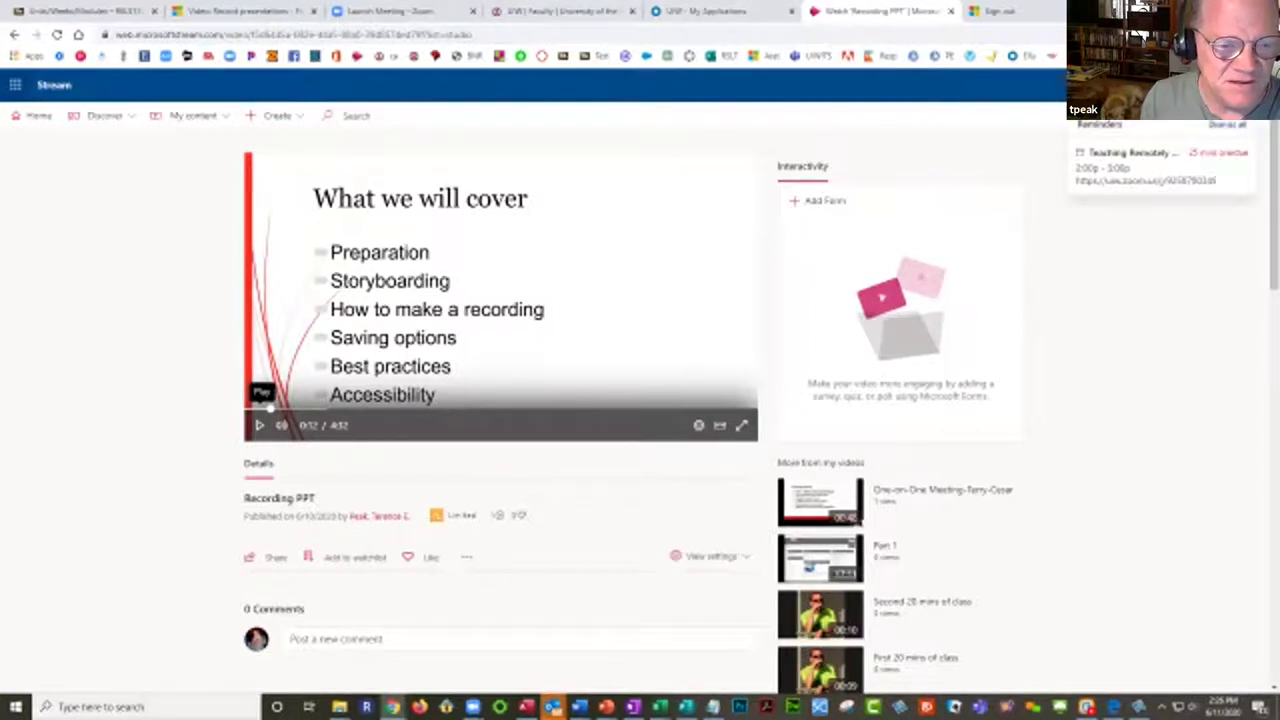
pyautogui.hotkey('alt', 'Left')
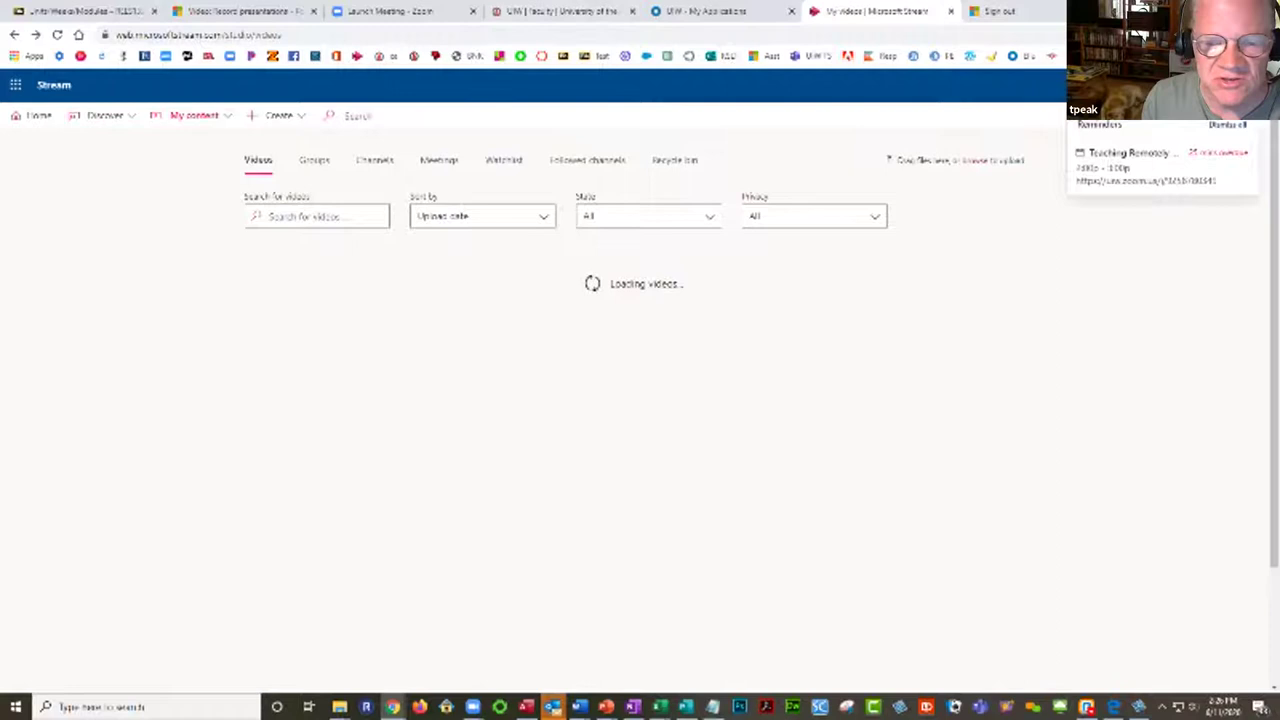
# - Switch to PowerPoint, display the "Save as show" slide, and browse the slide thumbnails down to "Best Practices for recording"
pyautogui.hotkey('alt', 'Tab')
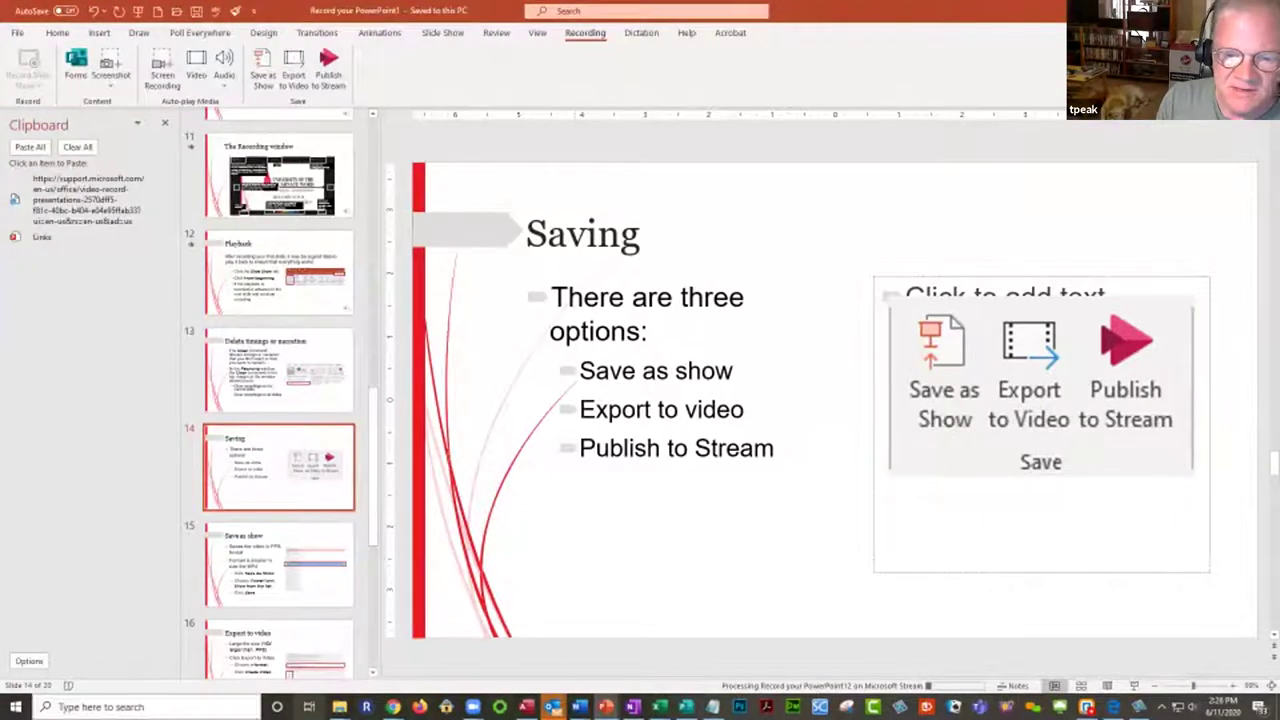
pyautogui.scroll(-1, 280, 500)
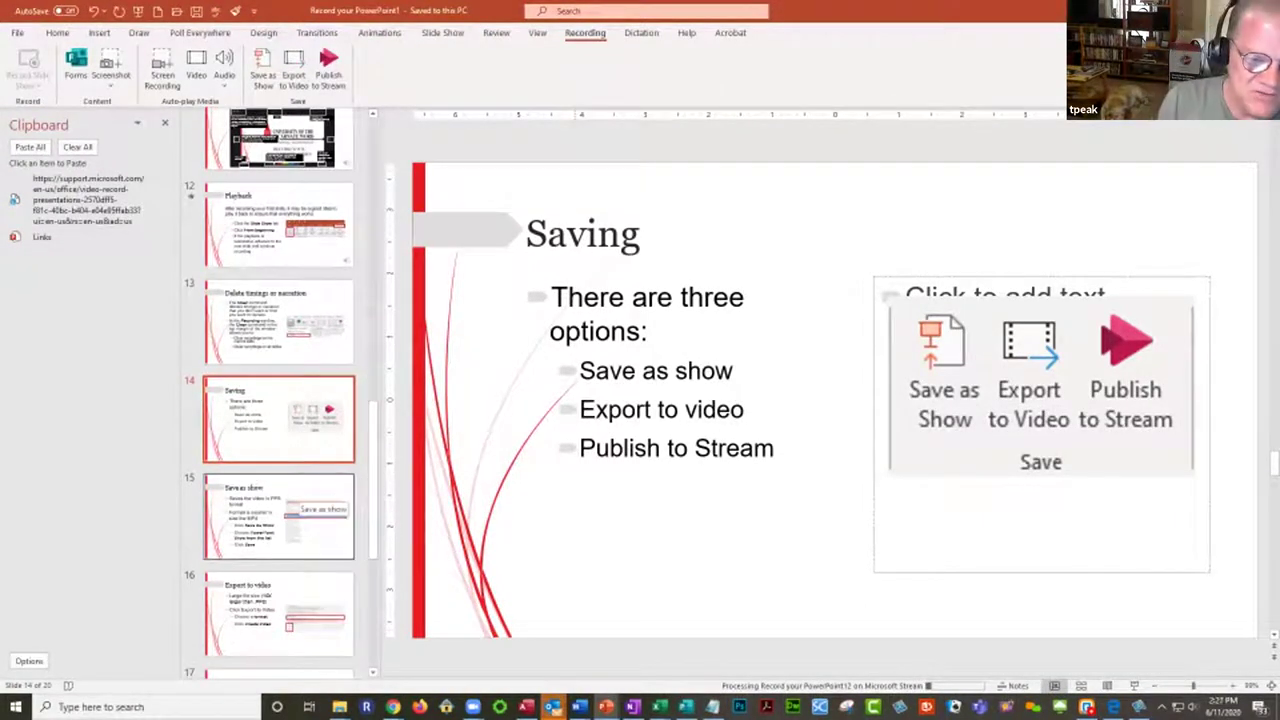
pyautogui.click(296, 494)
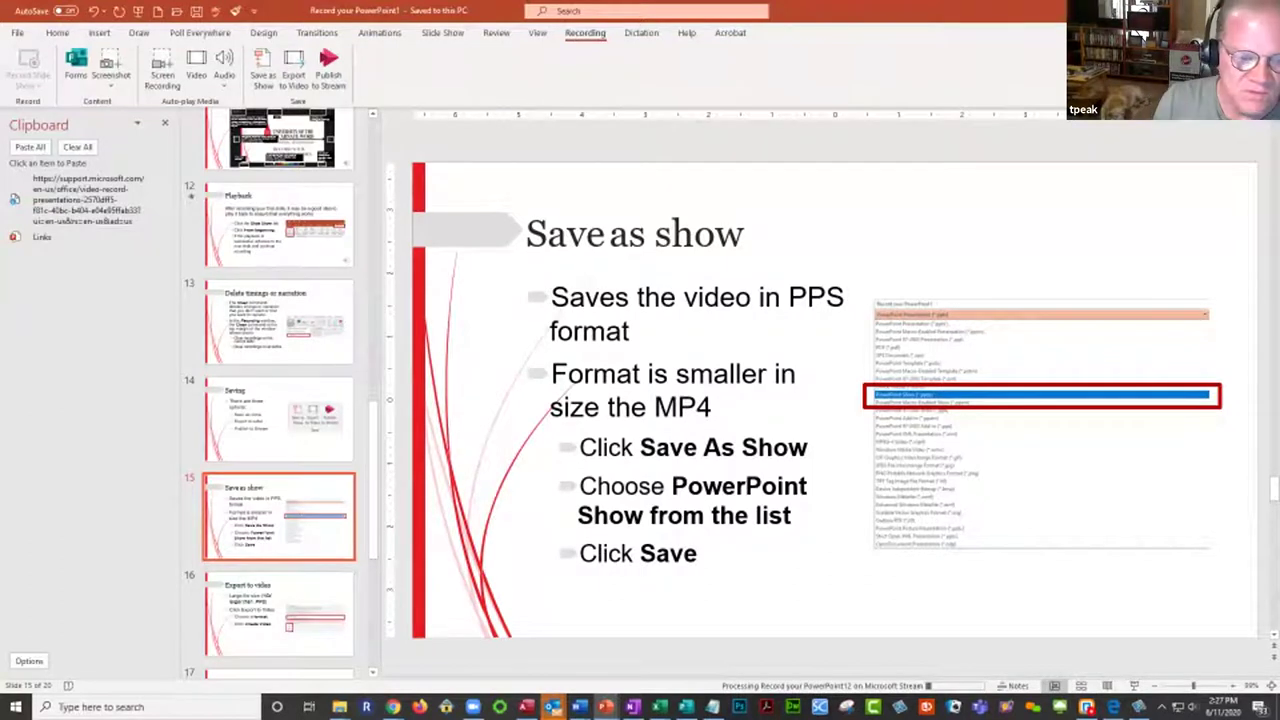
pyautogui.scroll(-3, 279, 394)
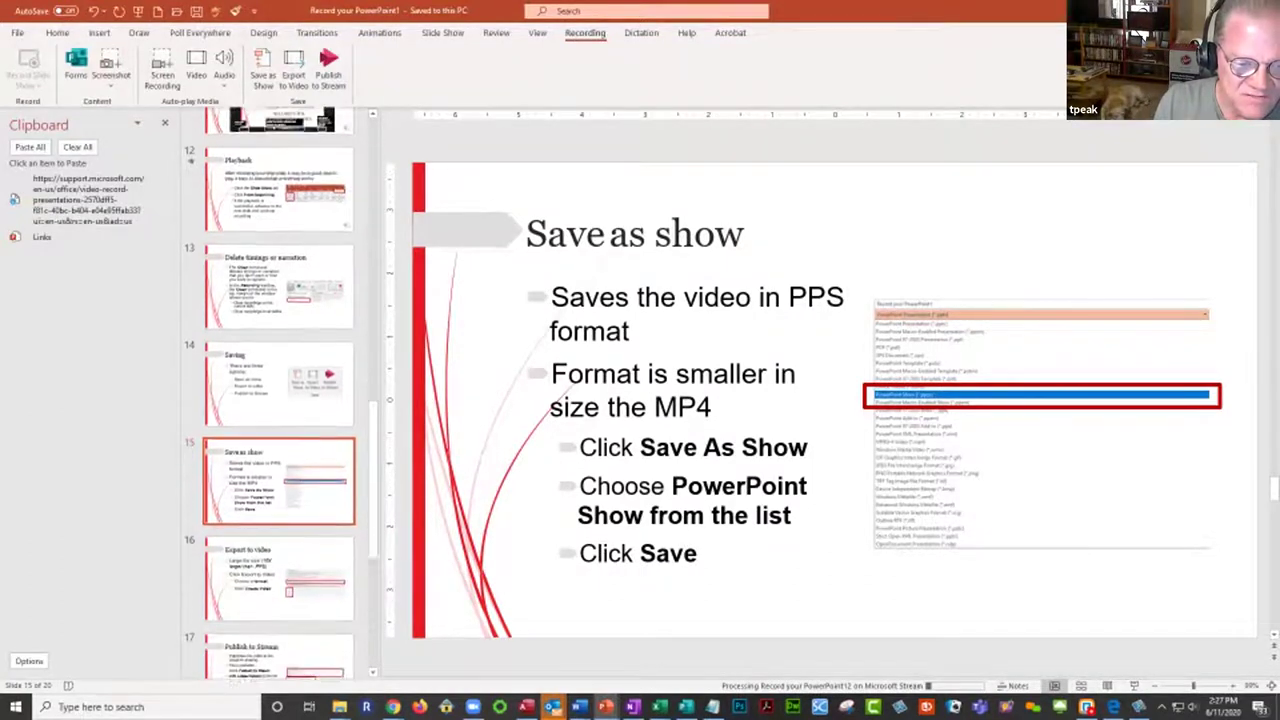
pyautogui.scroll(-2, 279, 394)
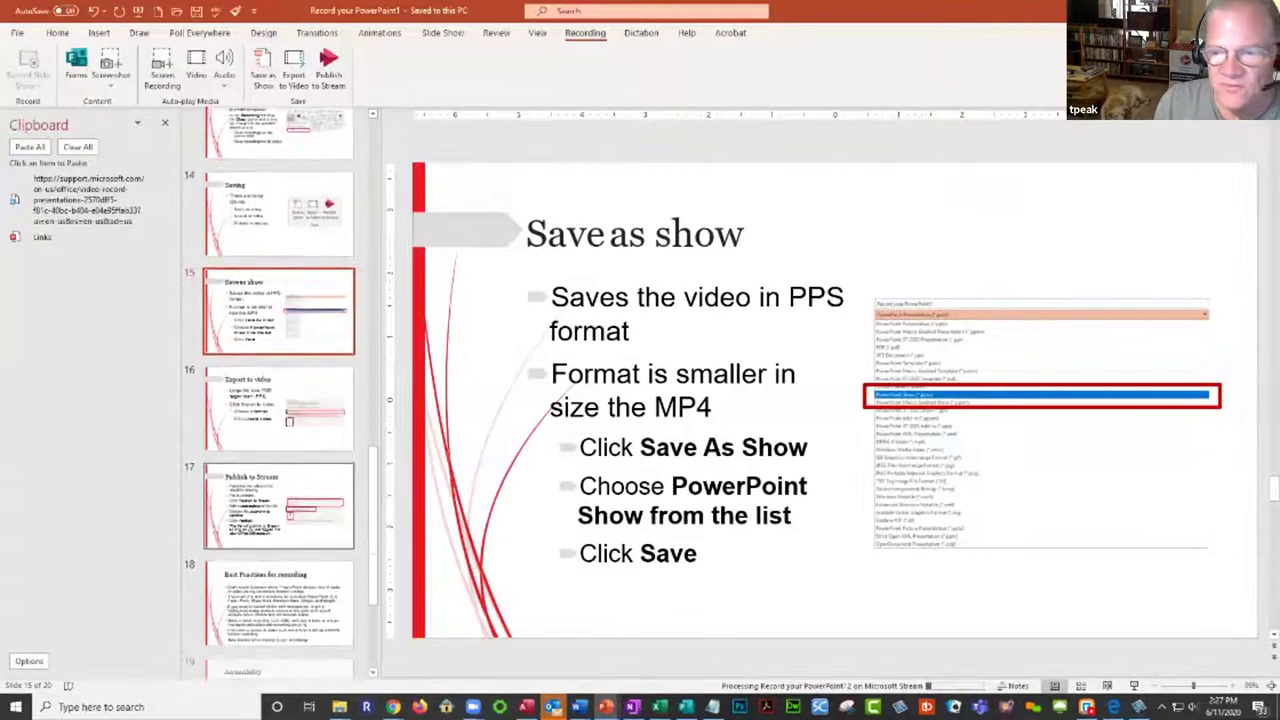